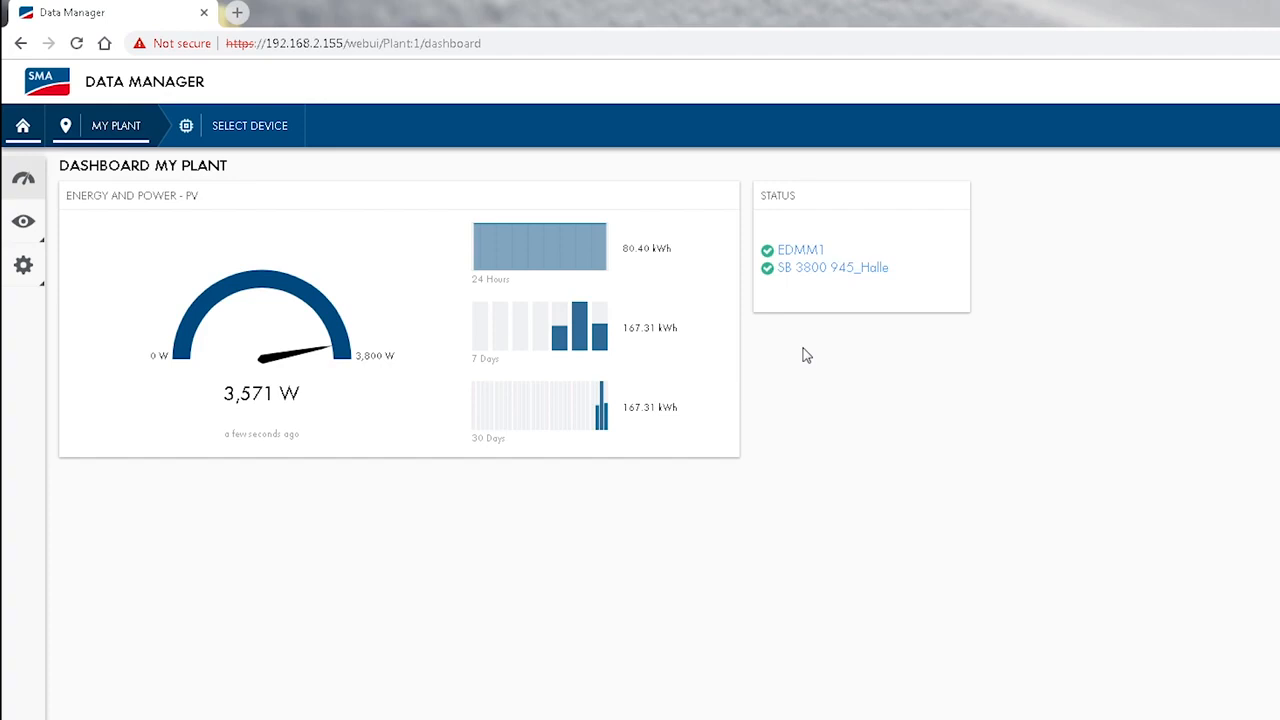
Open the Modbus device configuration in the plant's device registration and add a new device row.
click(23, 266)
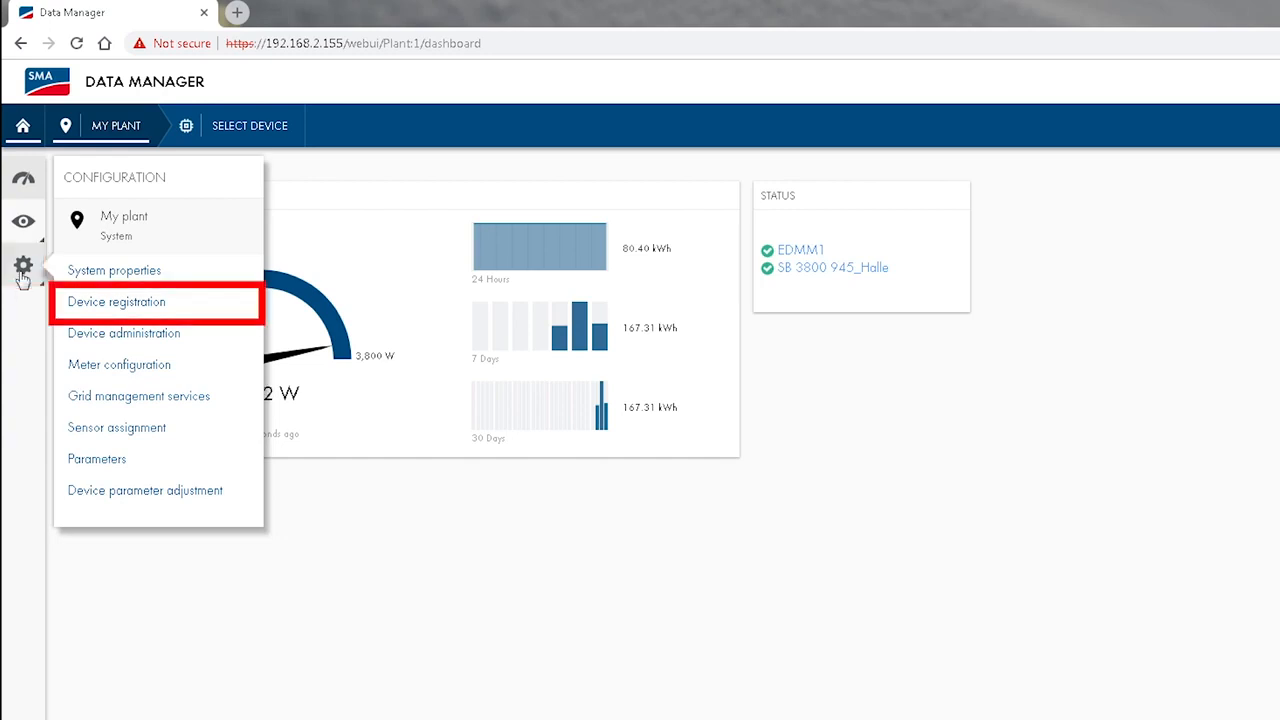
click(76, 307)
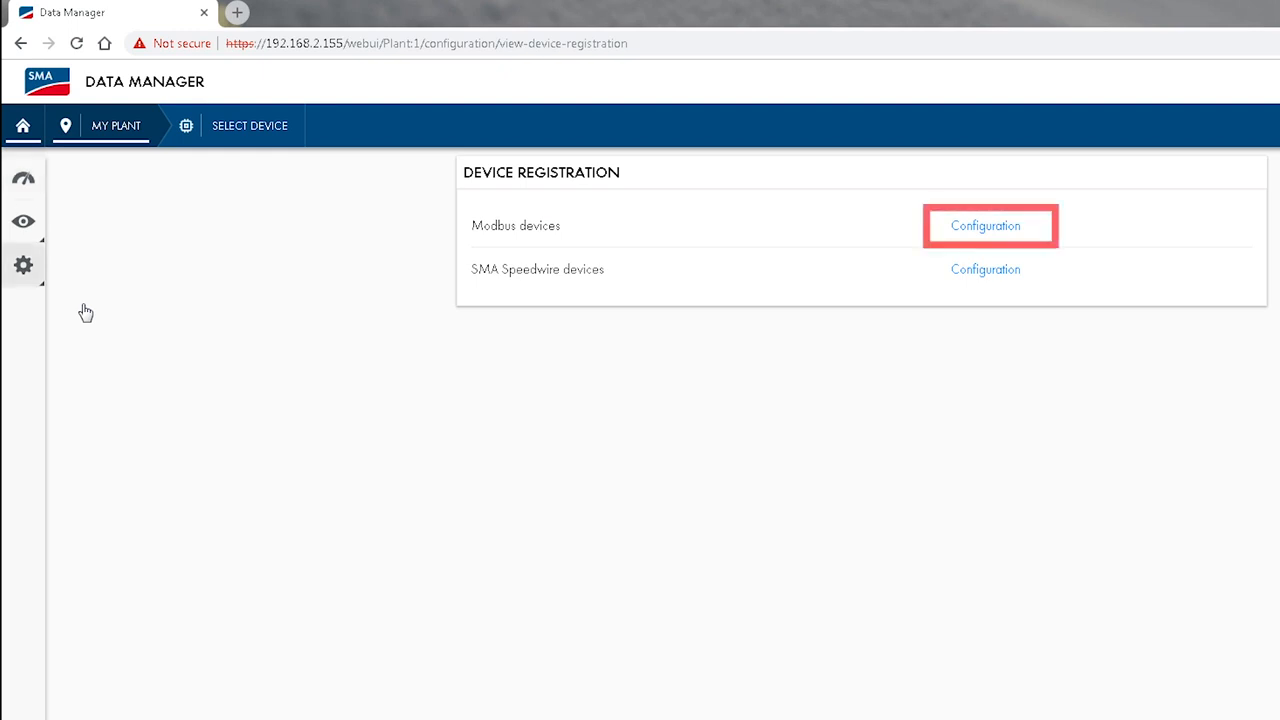
click(980, 228)
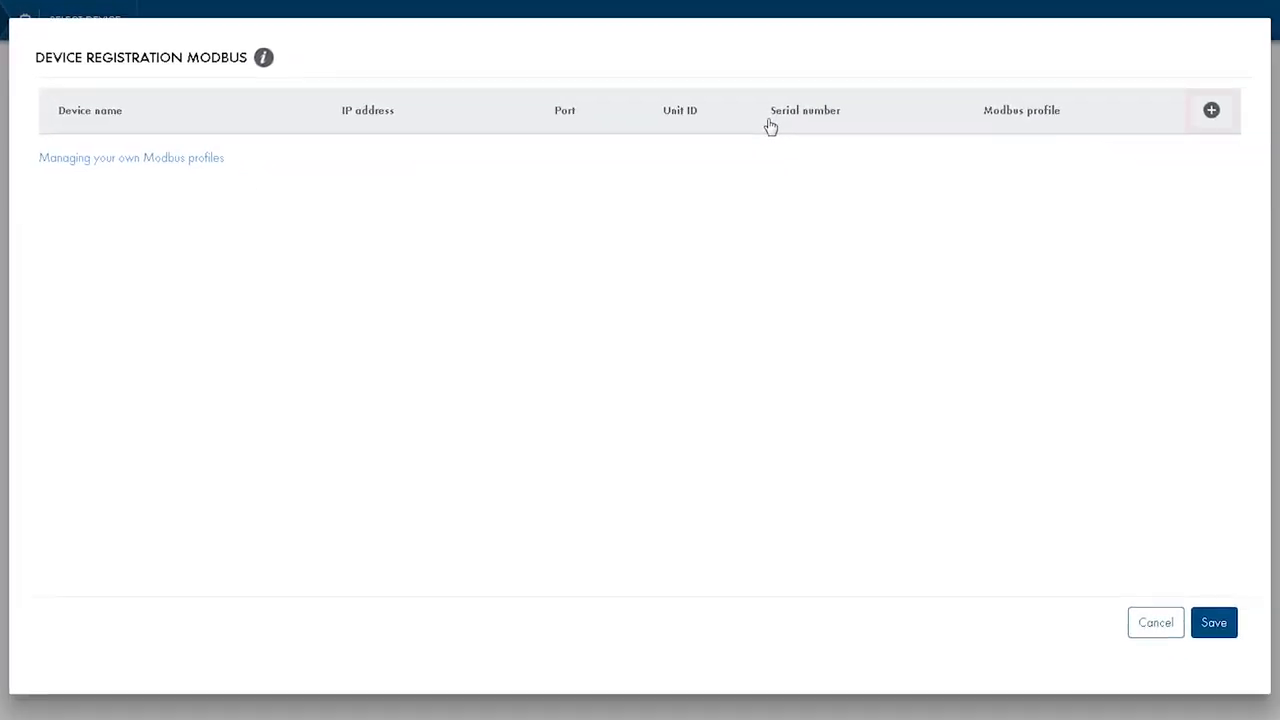
click(1211, 112)
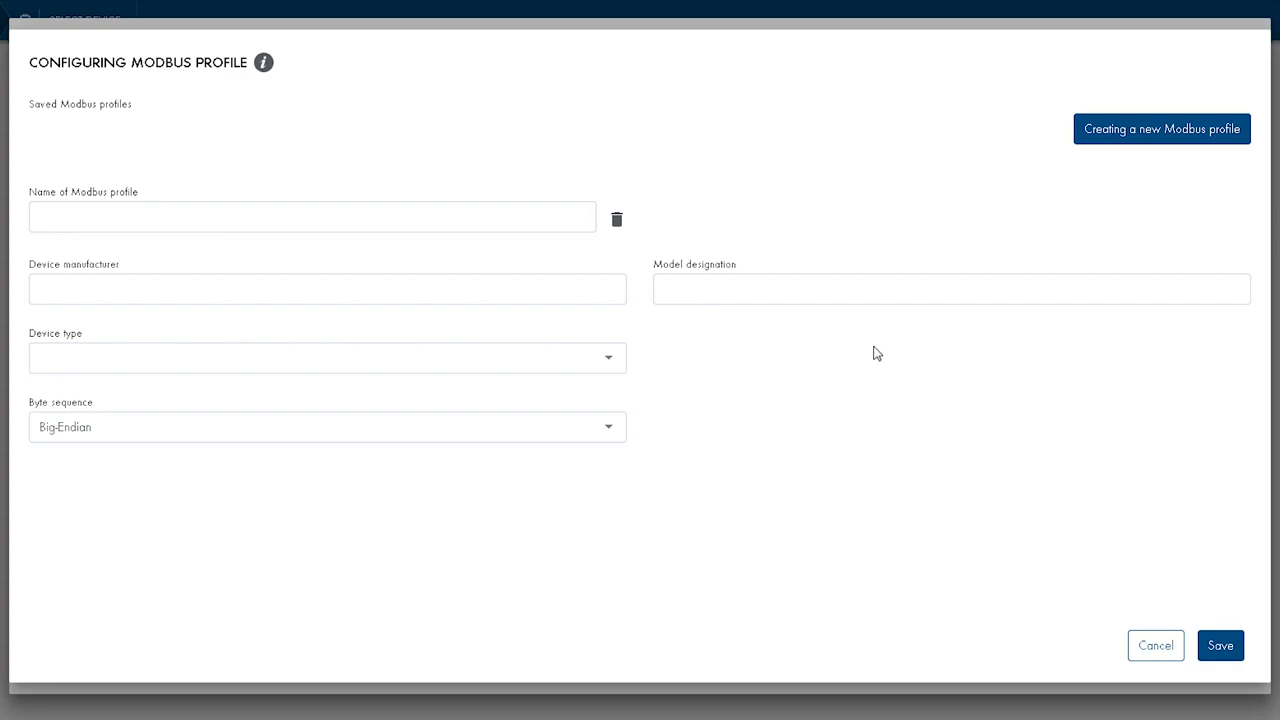
Name the Modbus profile EMU Professional and enter EMU Electronic as the device manufacturer.
click(250, 213)
text(EMU Professional)
key(Tab)
text(EMU Electronic)
key(Tab)
Enter 3/75 TCP/IP as the profile's model designation, keeping it out of the profile name.
click(251, 212)
text(3/75 TCP/IP)
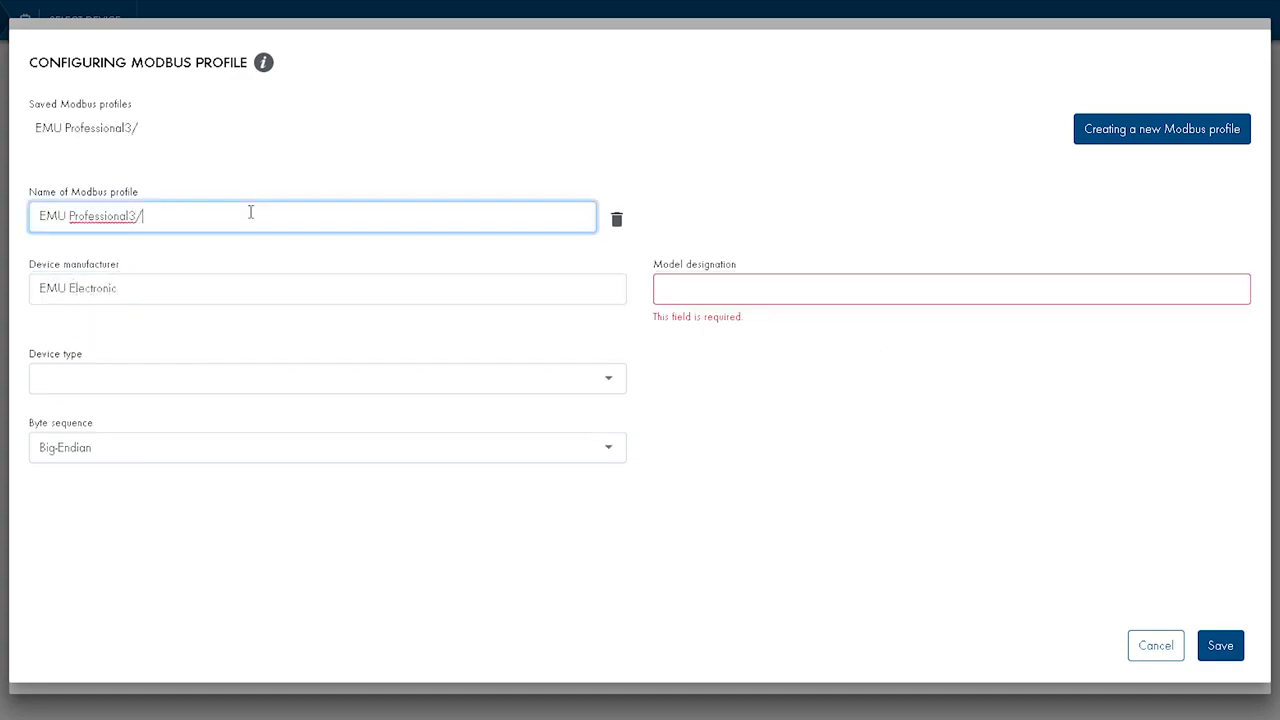
key(ctrl+shift+Left)
key(ctrl+shift+Left)
key(ctrl+shift+Left)
key(ctrl+shift+Left)
key(ctrl+x)
click(835, 286)
key(ctrl+v)
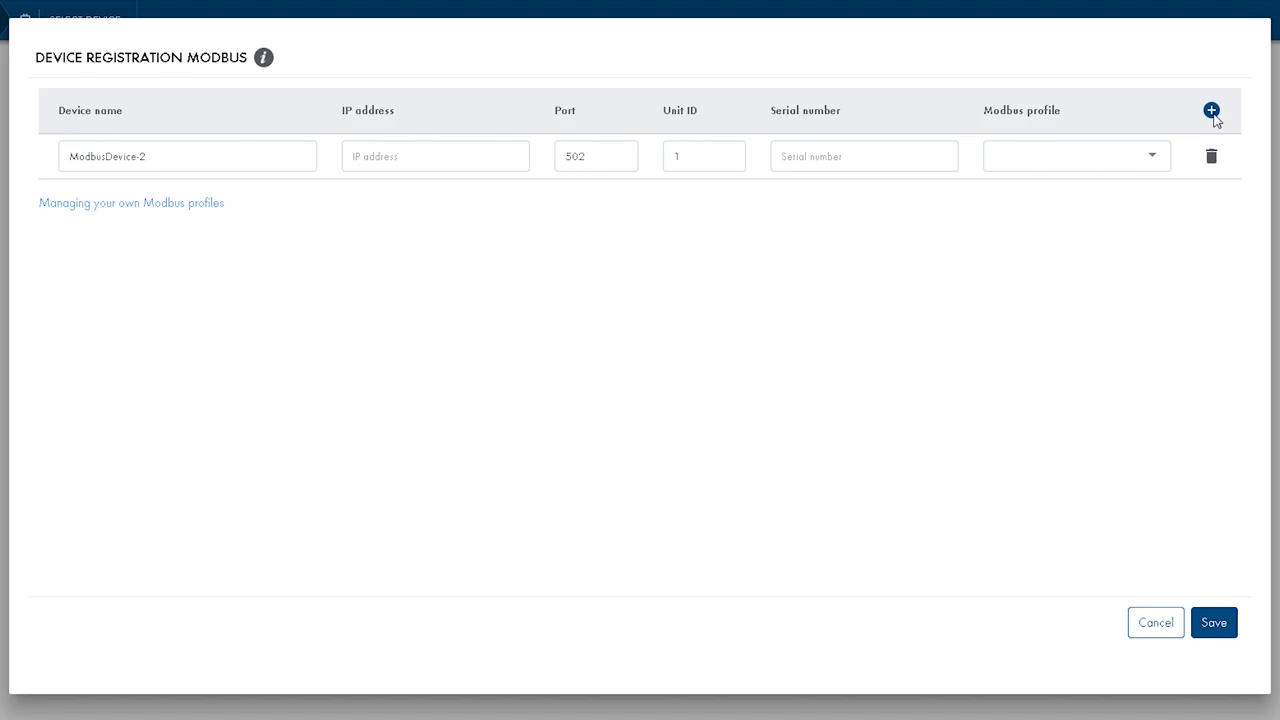
Check the predefined Modbus profiles for the new device row and create a new custom Modbus profile.
click(1154, 160)
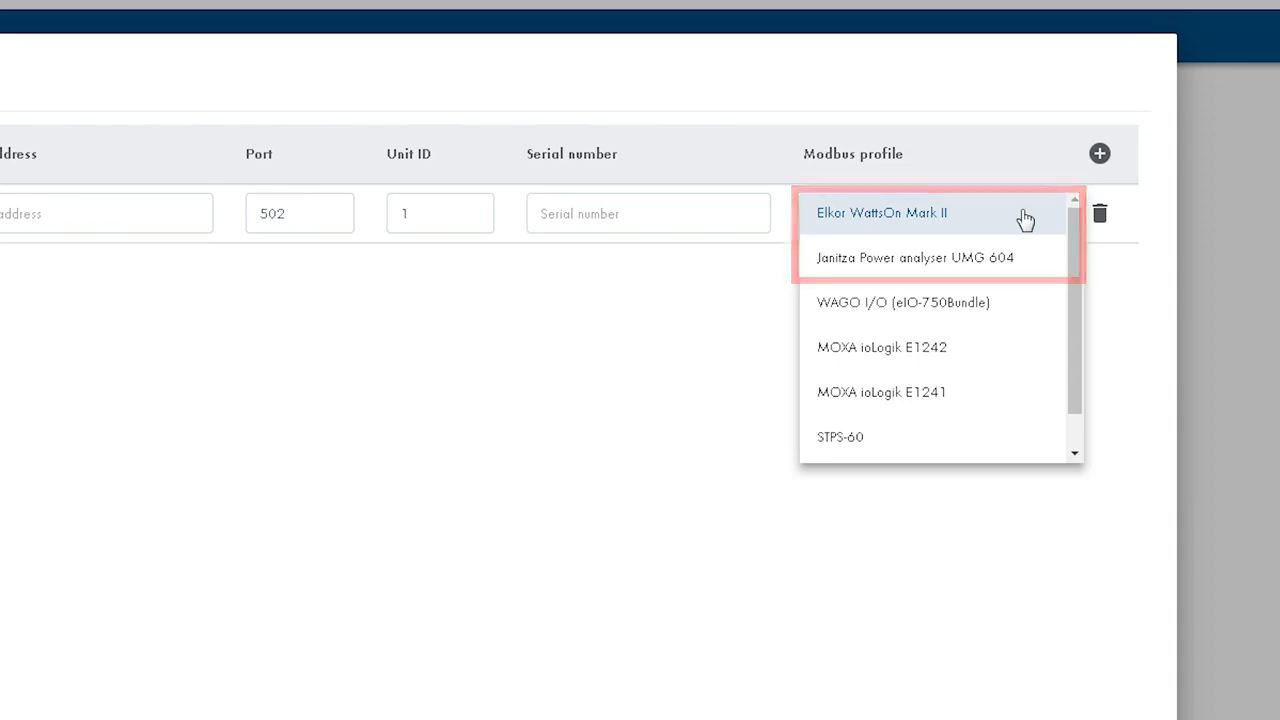
click(1075, 212)
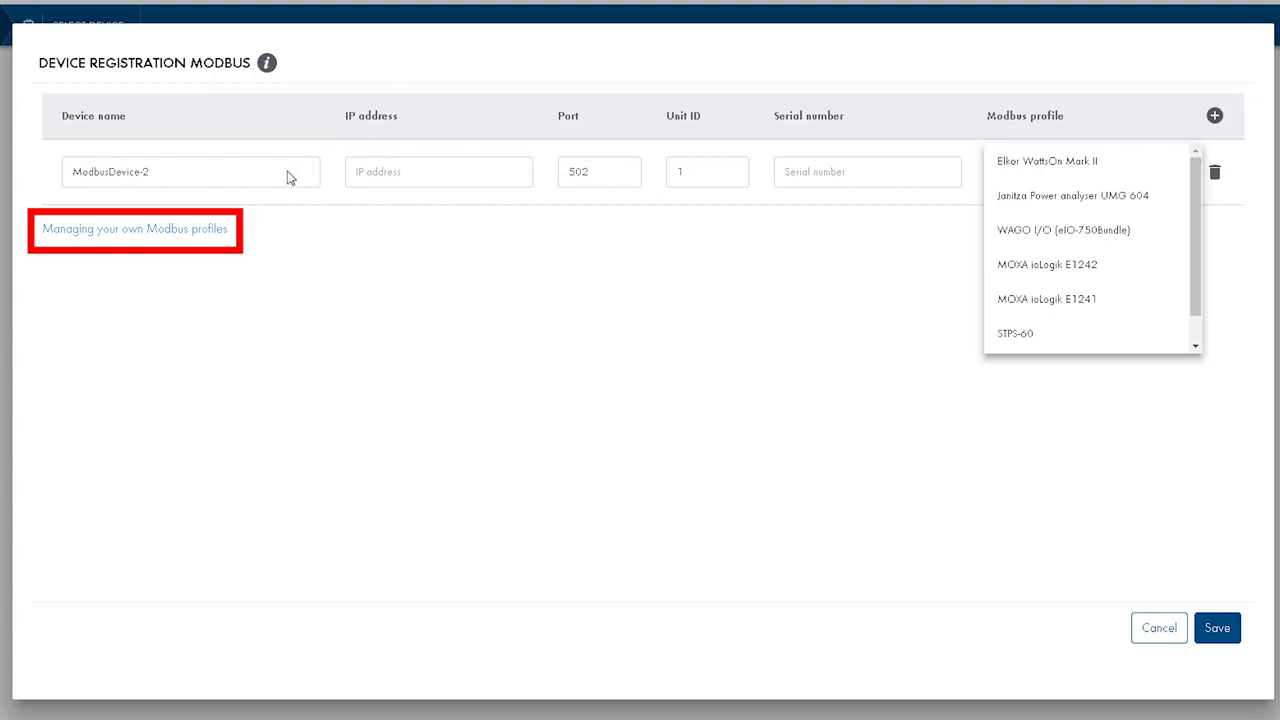
click(164, 232)
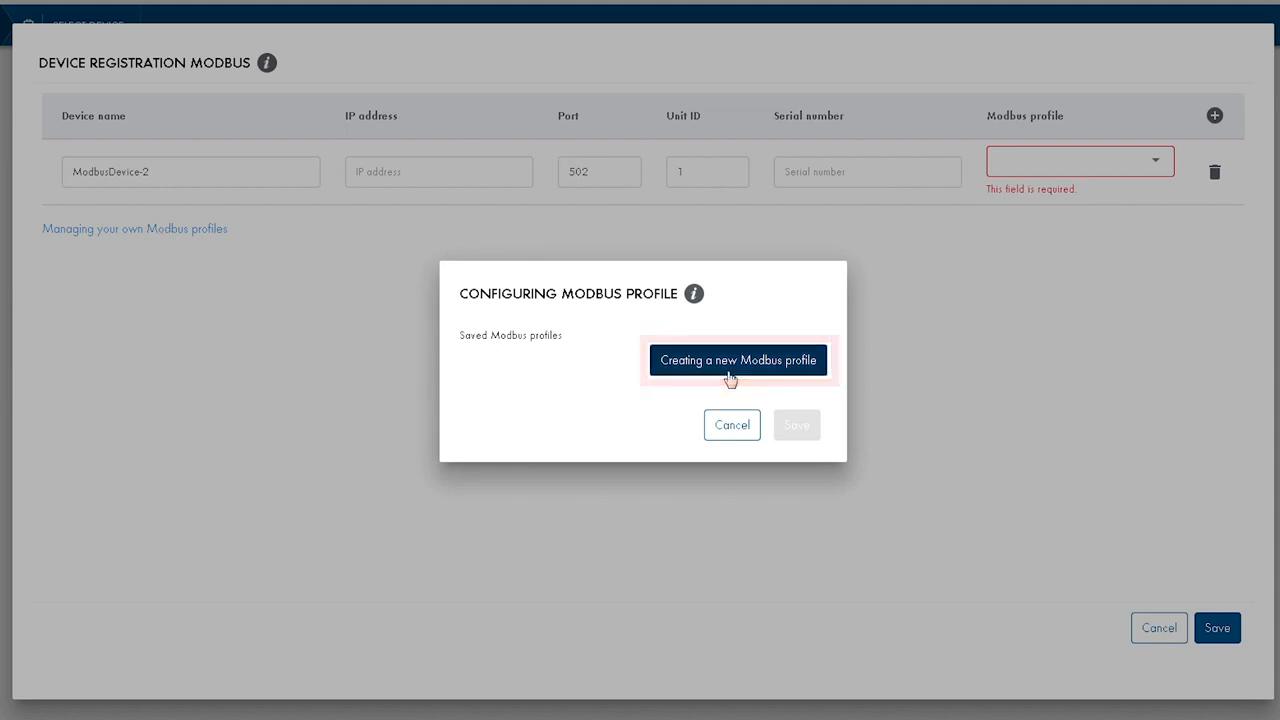
click(730, 376)
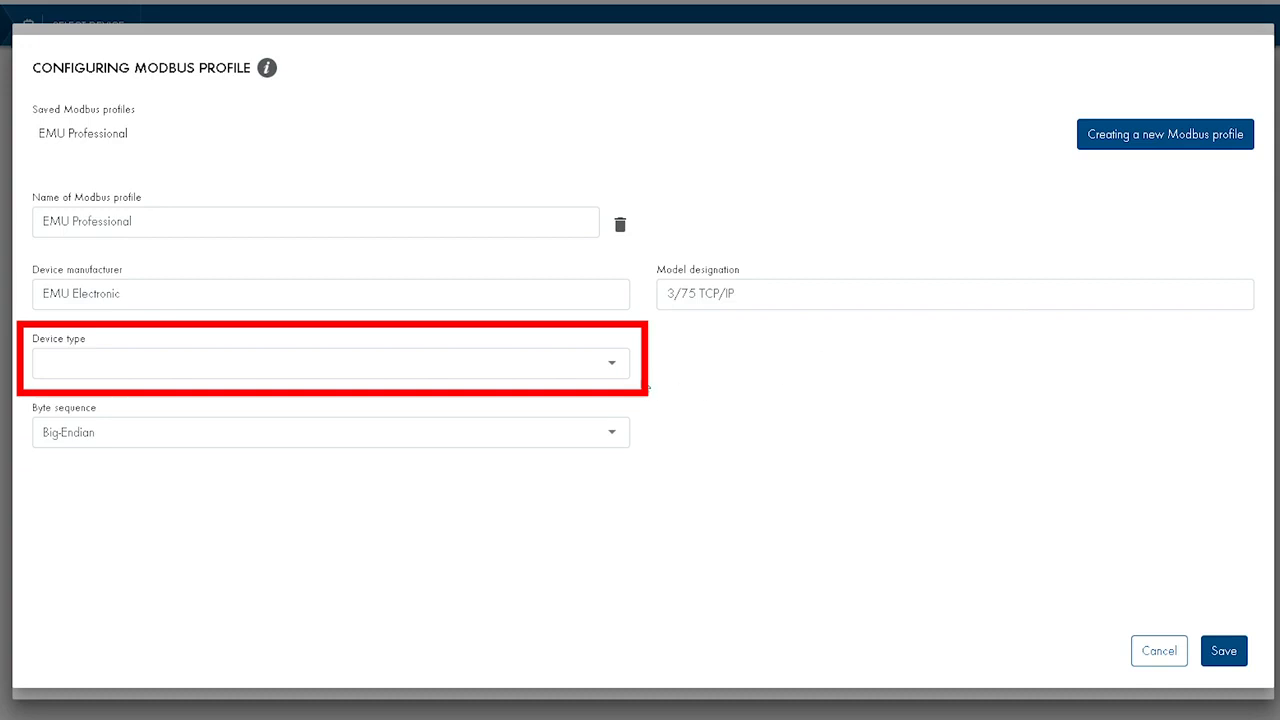
Set the device type to Unidirectional energy meter for feed in and keep Big-Endian as the byte sequence, as specified in the meter manual.
click(606, 370)
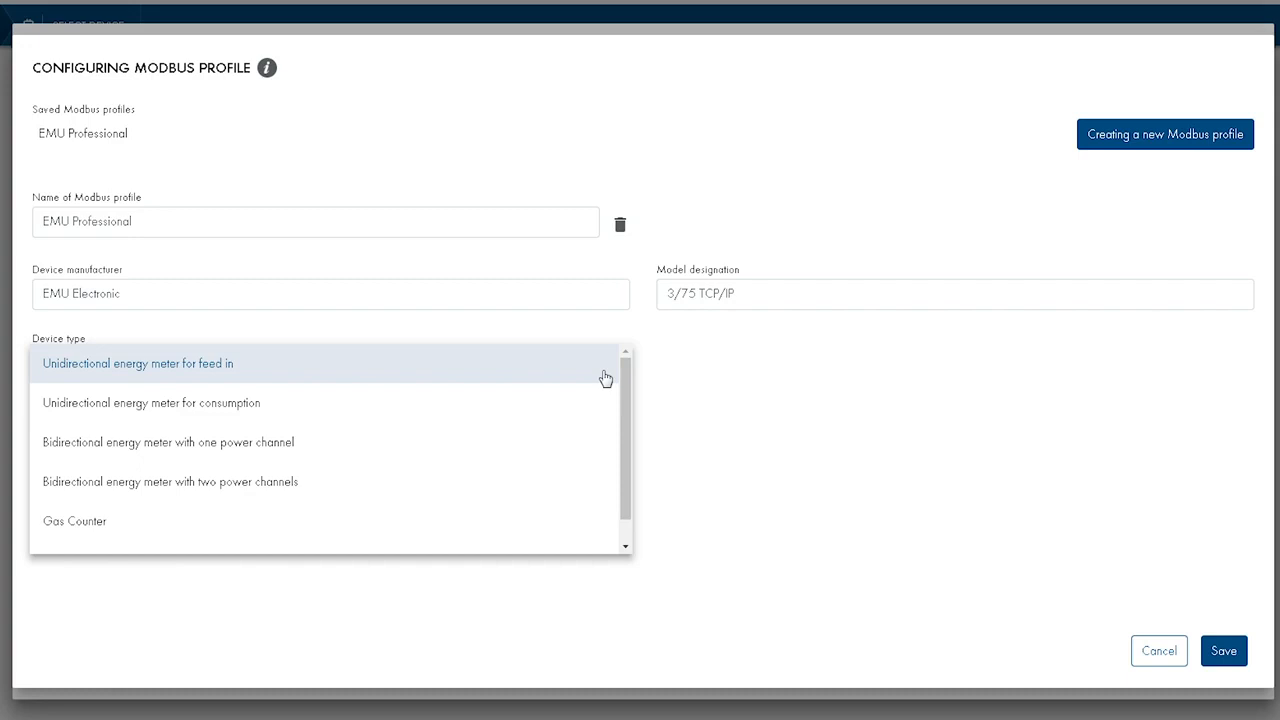
click(290, 364)
click(715, 372)
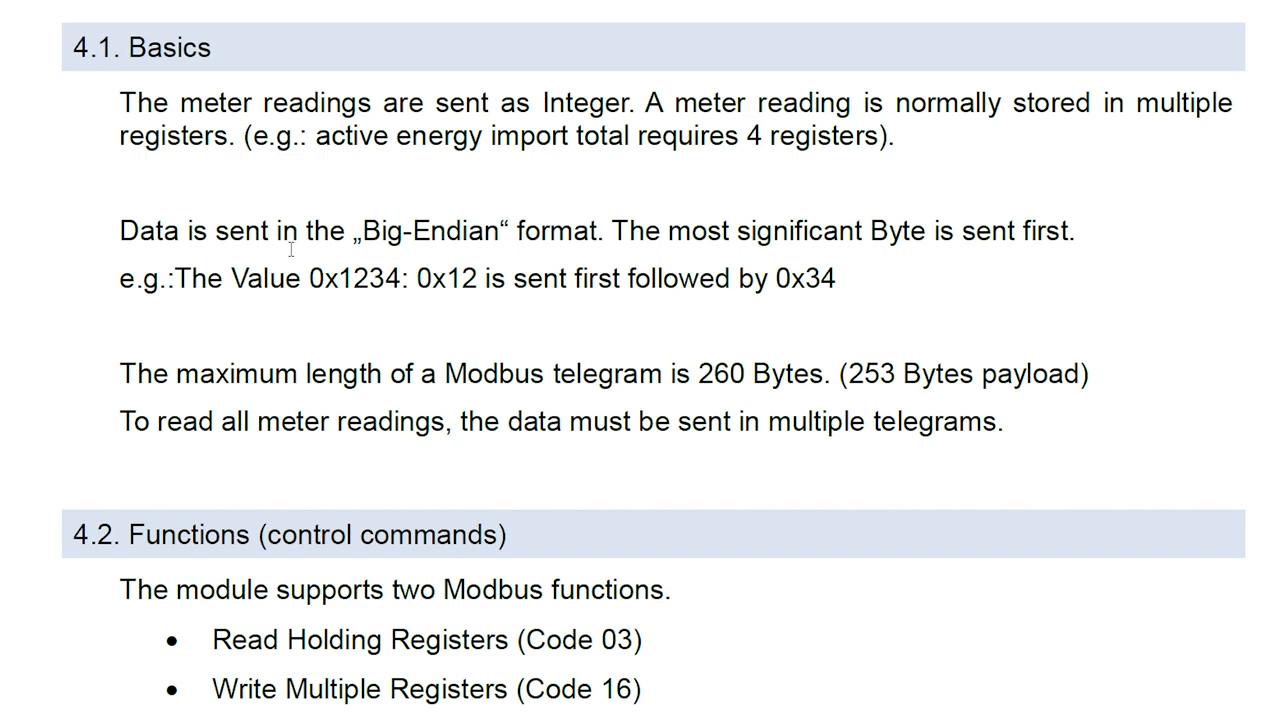
drag(298, 232, 565, 232)
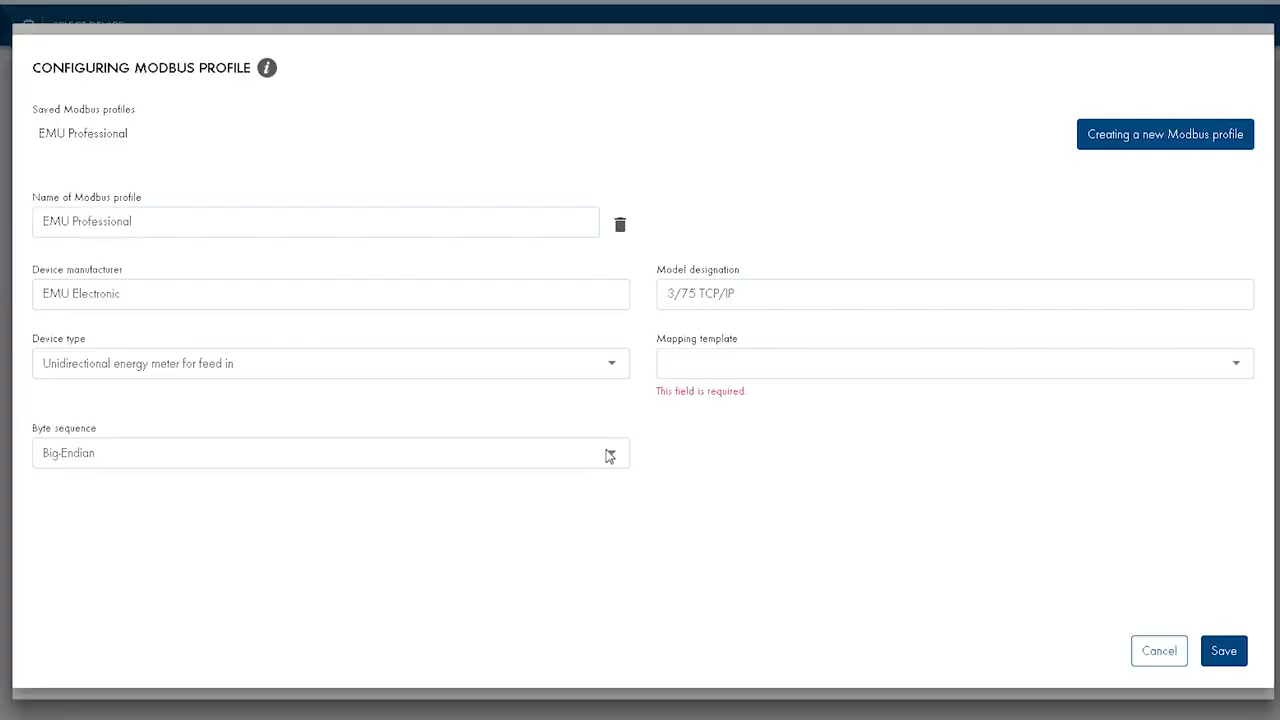
click(608, 457)
click(608, 457)
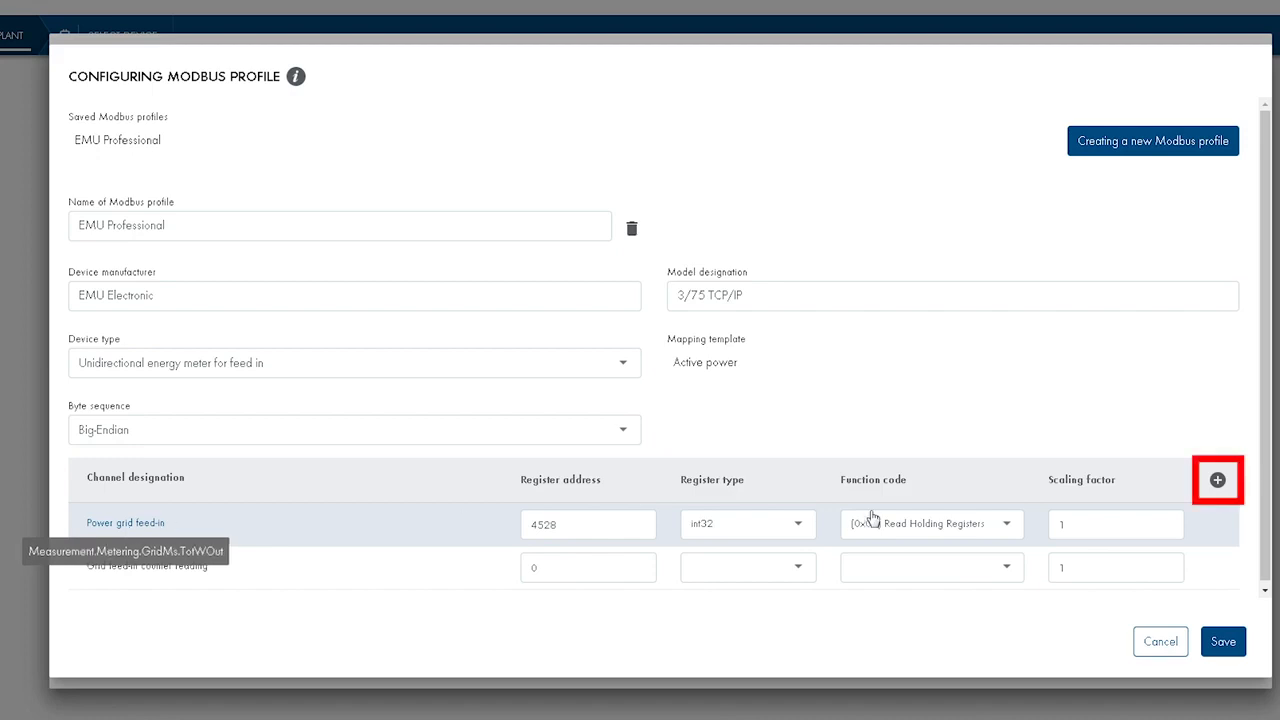
Add an extra channel row to the profile and open its channel designation choices.
click(1217, 481)
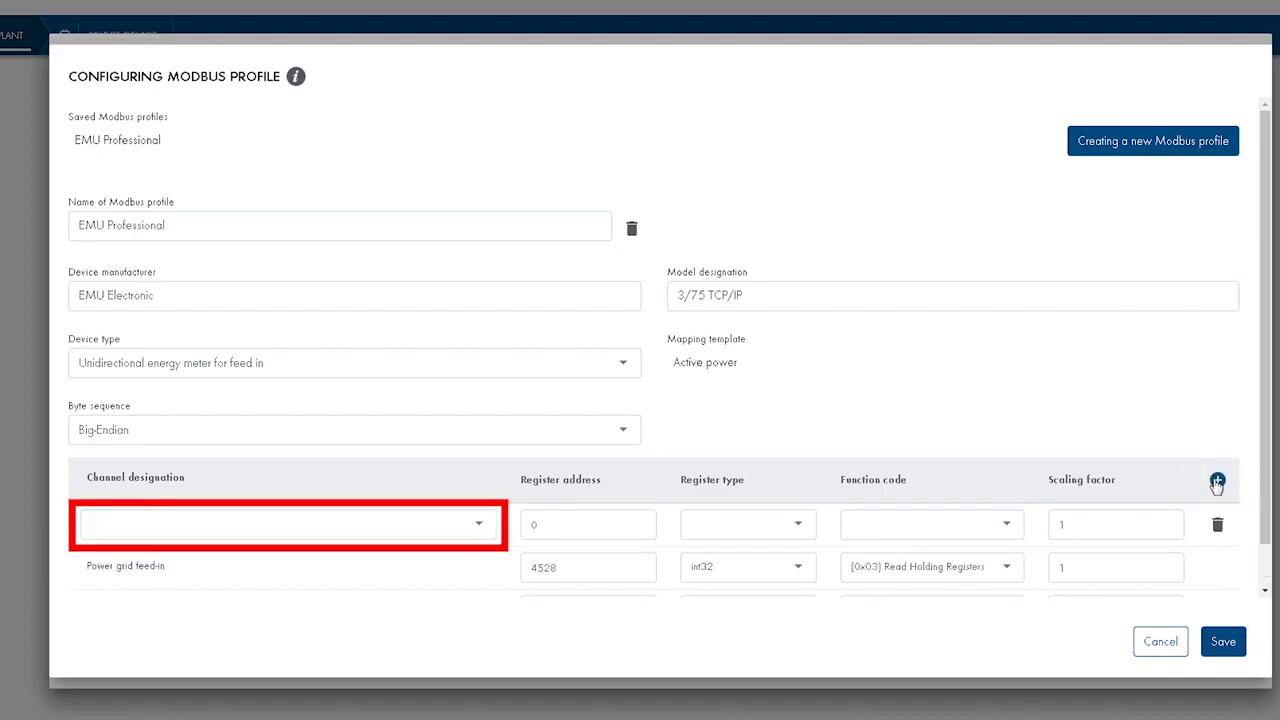
click(481, 529)
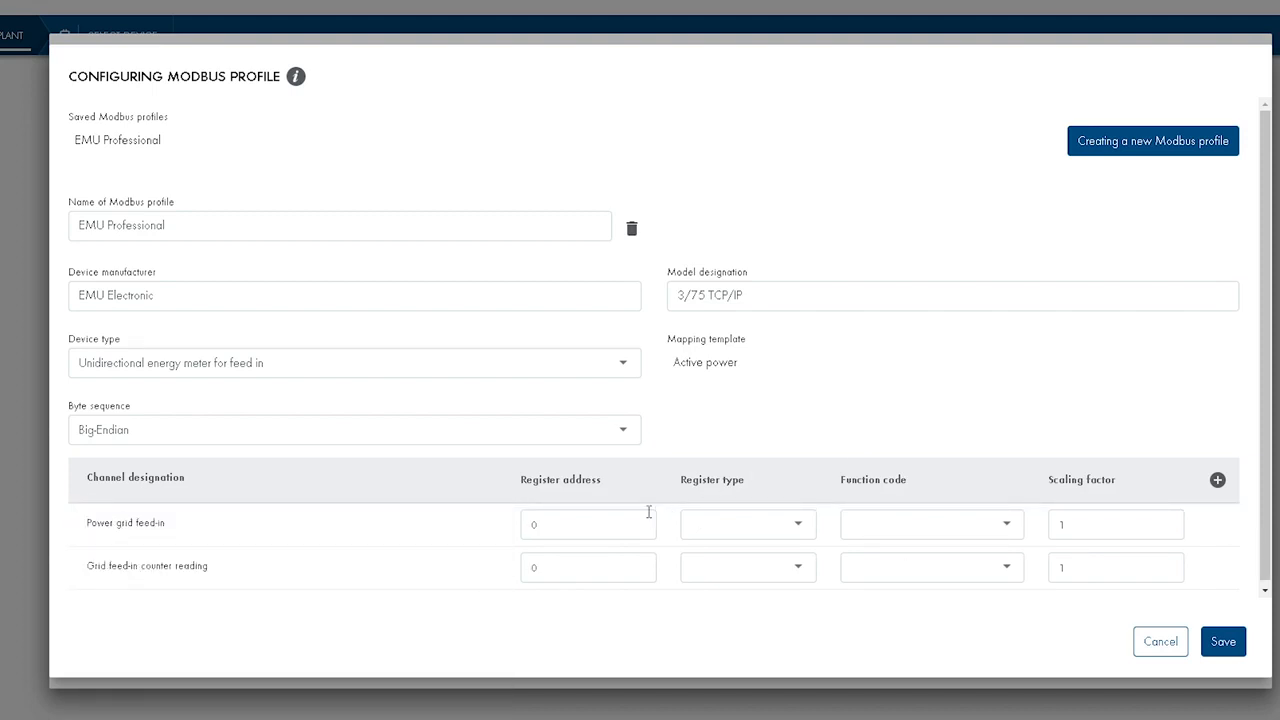
Configure the Power grid feed-in channel with register address 4528, register type int32 and function code (0x03) Read Holding Registers.
click(629, 520)
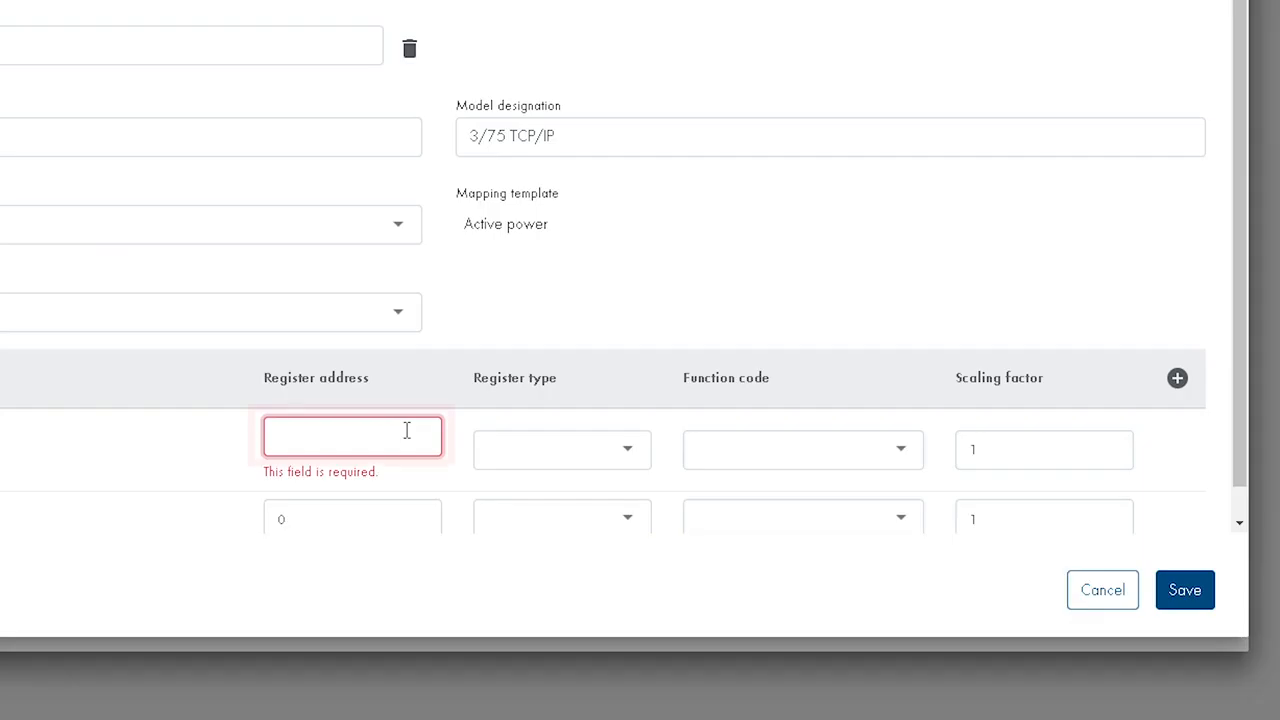
text(45)
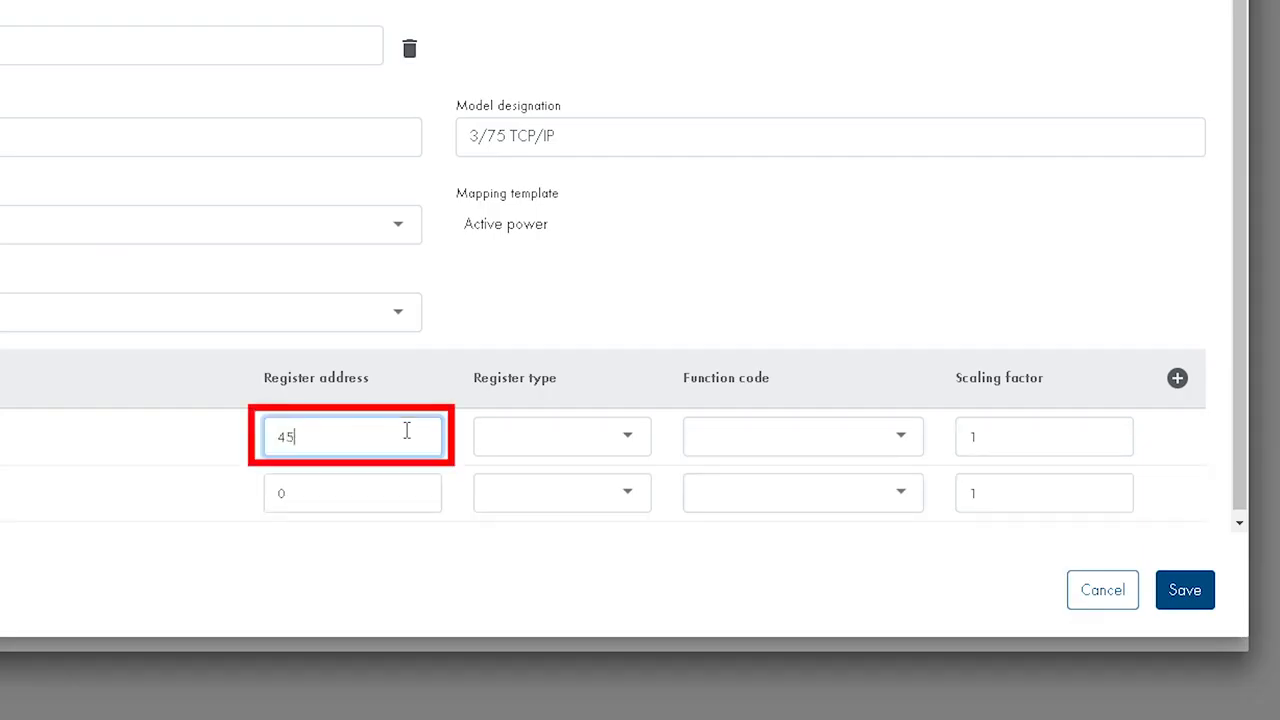
text(28)
click(612, 324)
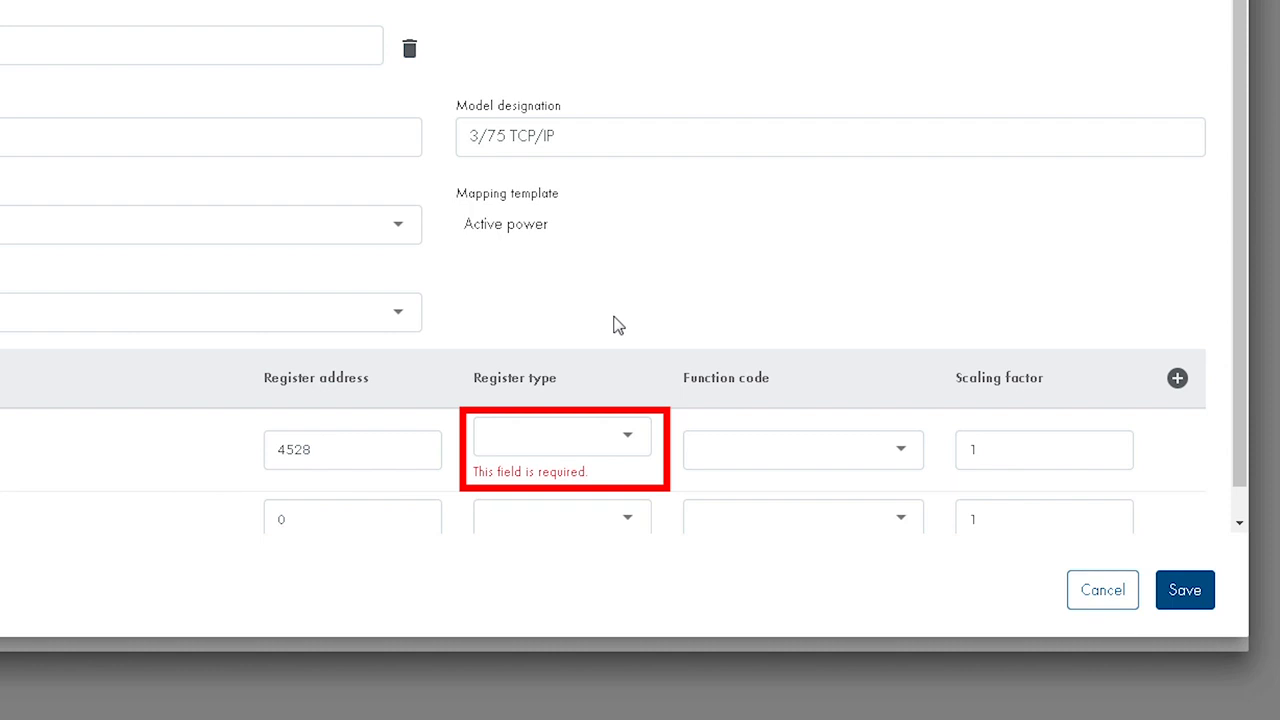
click(629, 443)
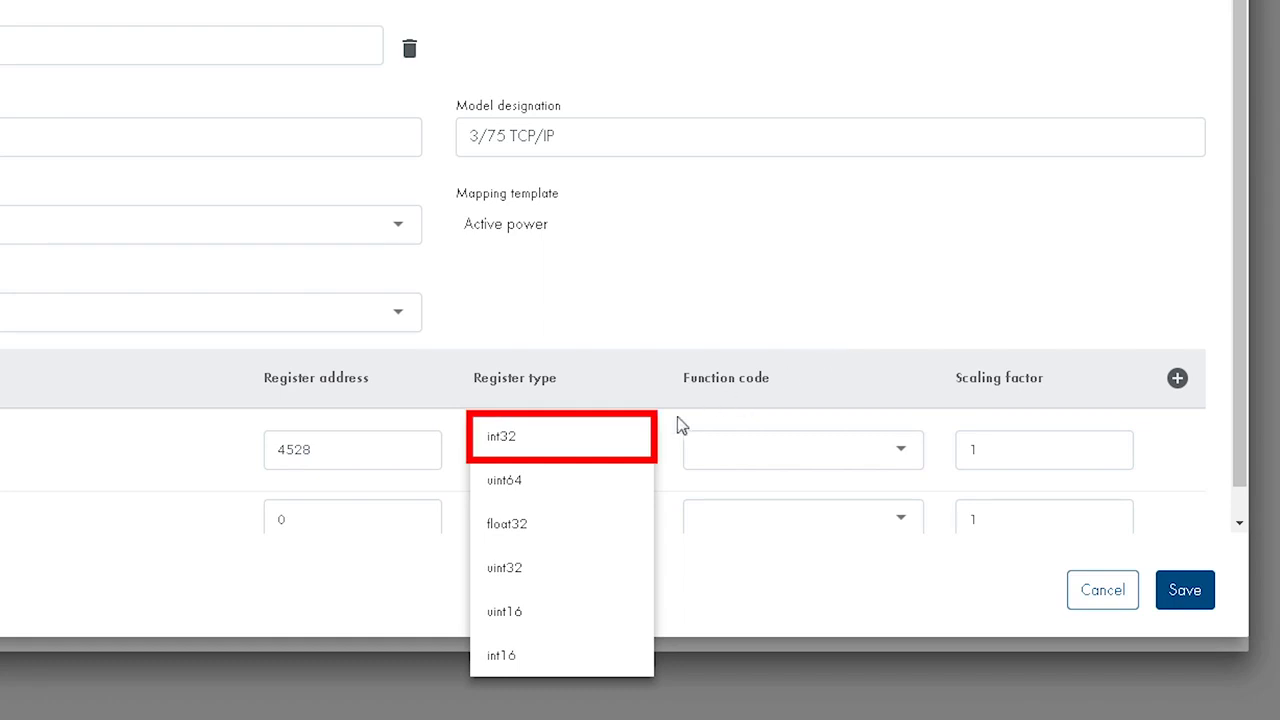
click(586, 450)
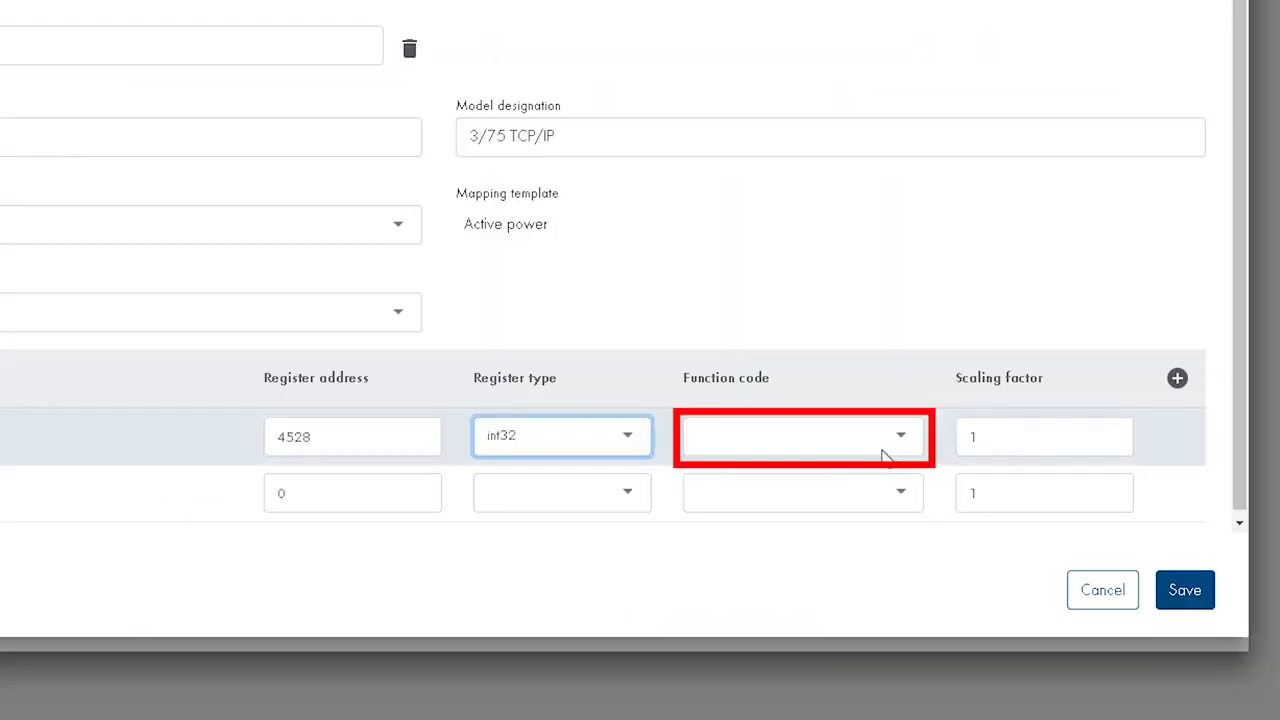
click(886, 449)
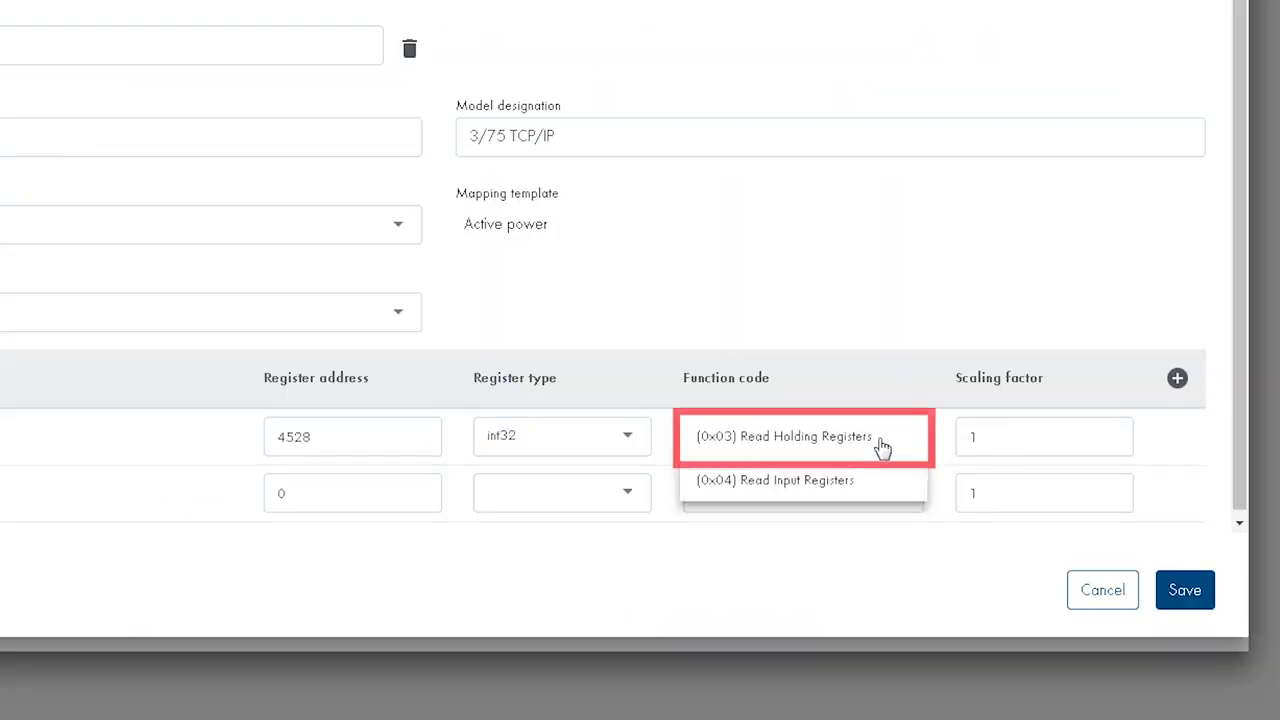
click(883, 447)
click(940, 307)
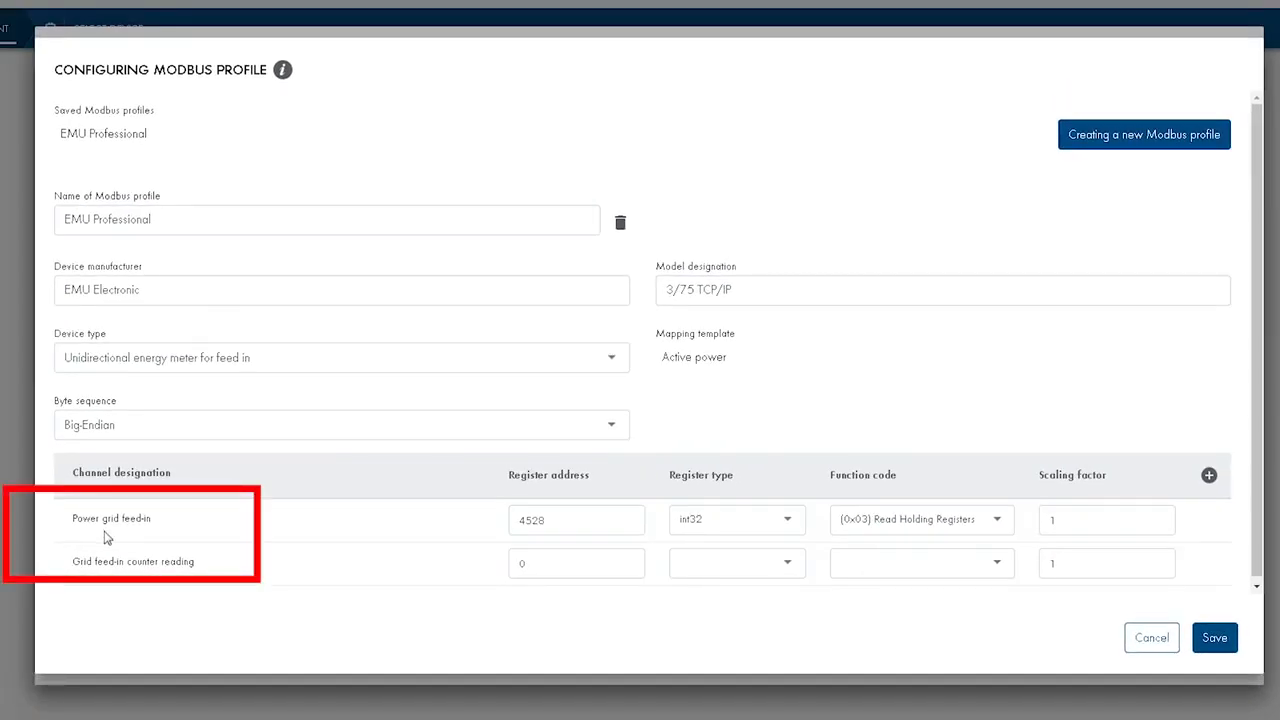
Show the internal channel name of Power grid feed-in, then add another channel row and open its designation choices.
mouse_move(104, 527)
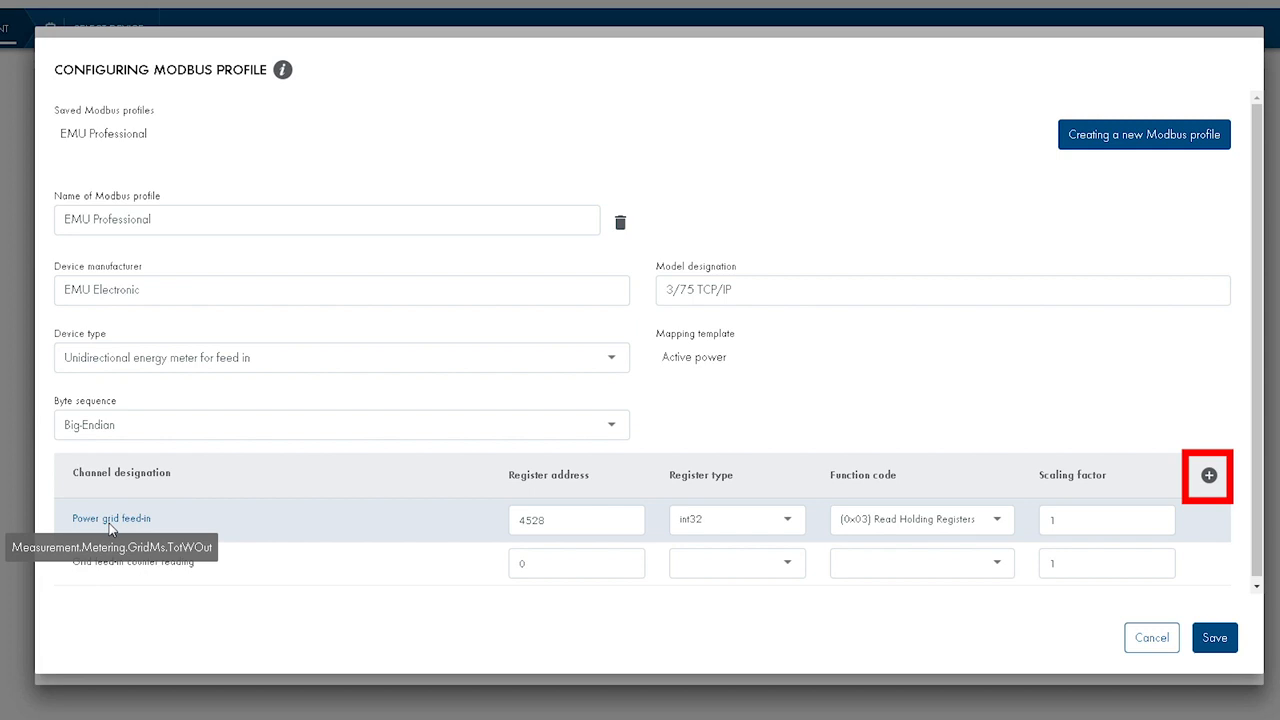
click(1208, 477)
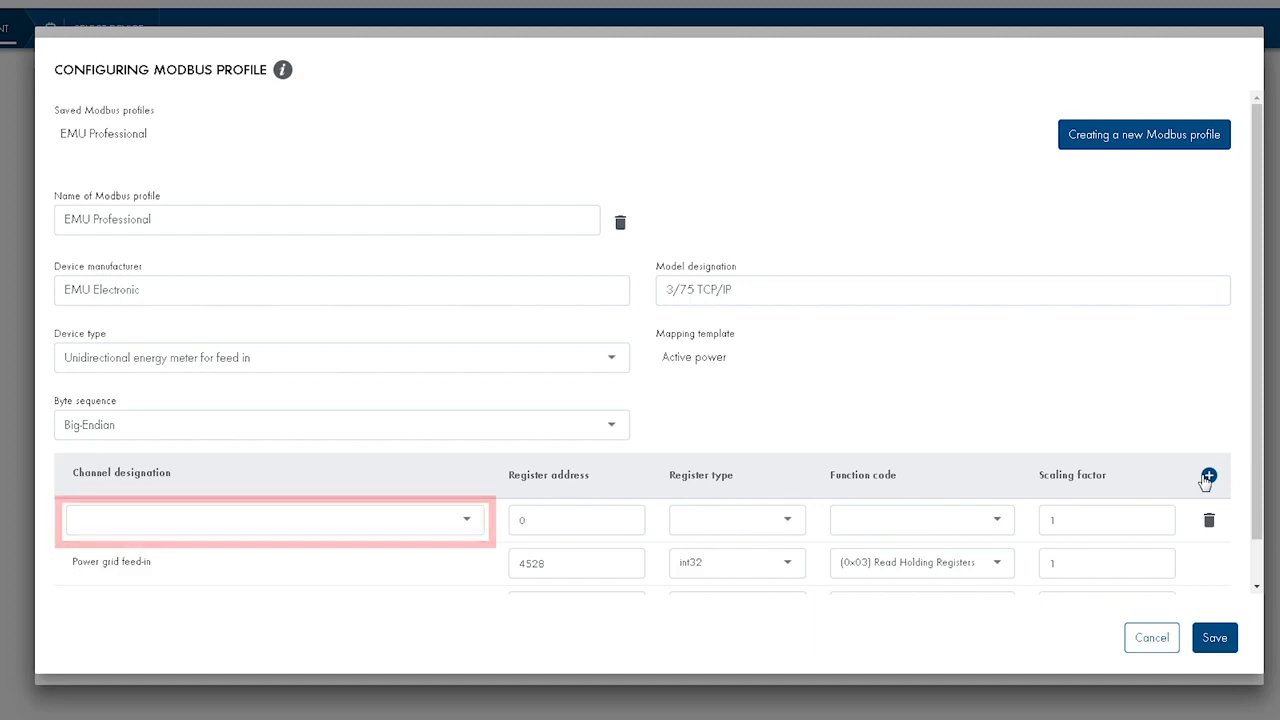
click(465, 522)
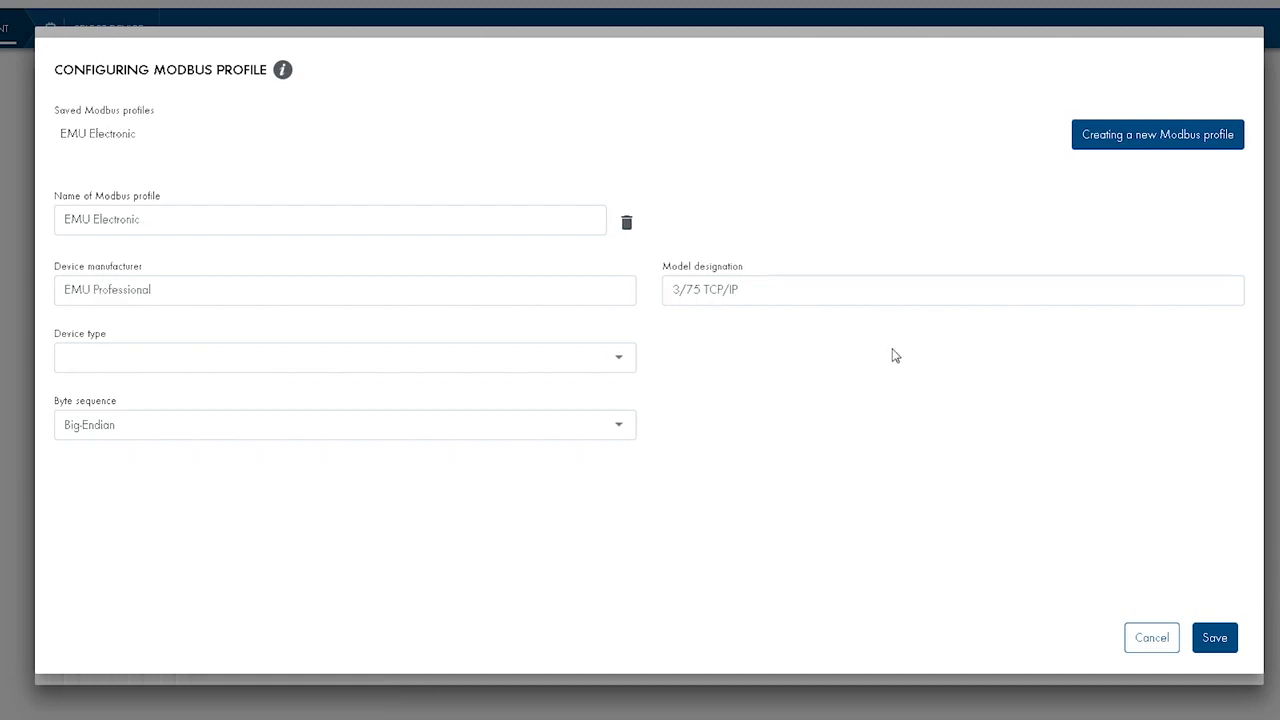
Set the device type to Bidirectional energy meter with one power channel and the mapping template to Active power and voltage-dependent reactive power.
click(617, 361)
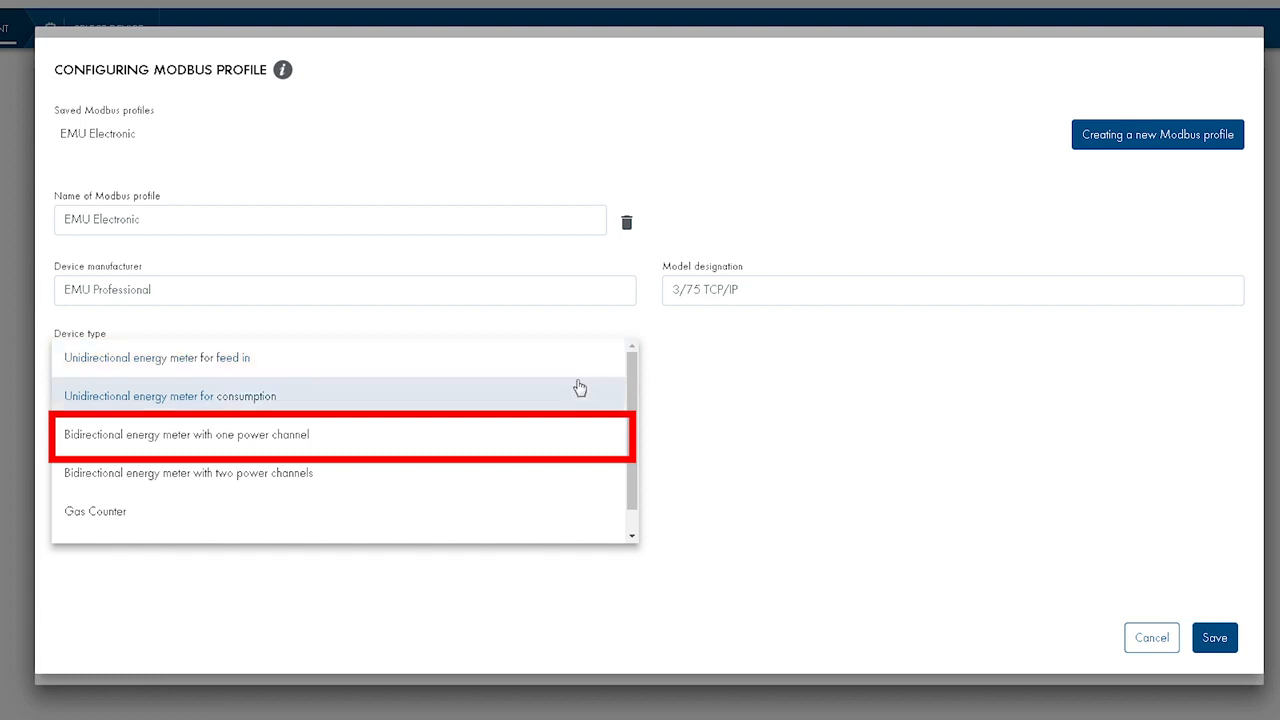
click(535, 438)
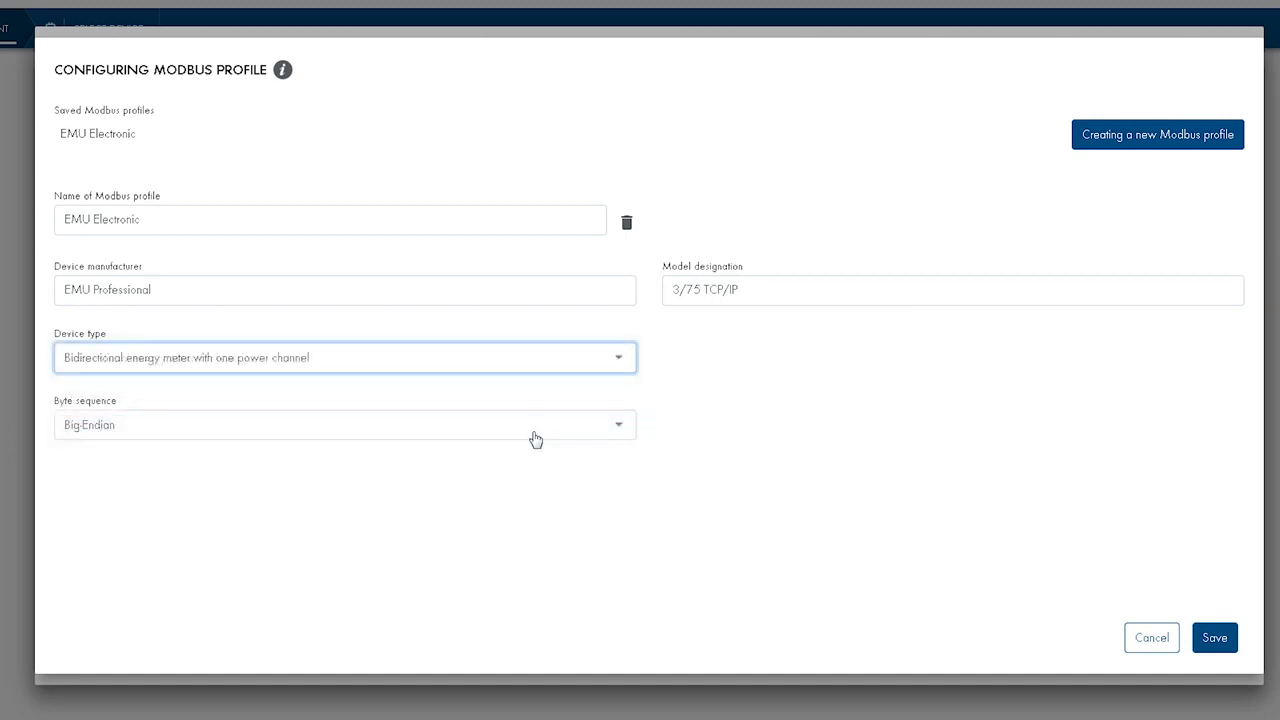
click(777, 357)
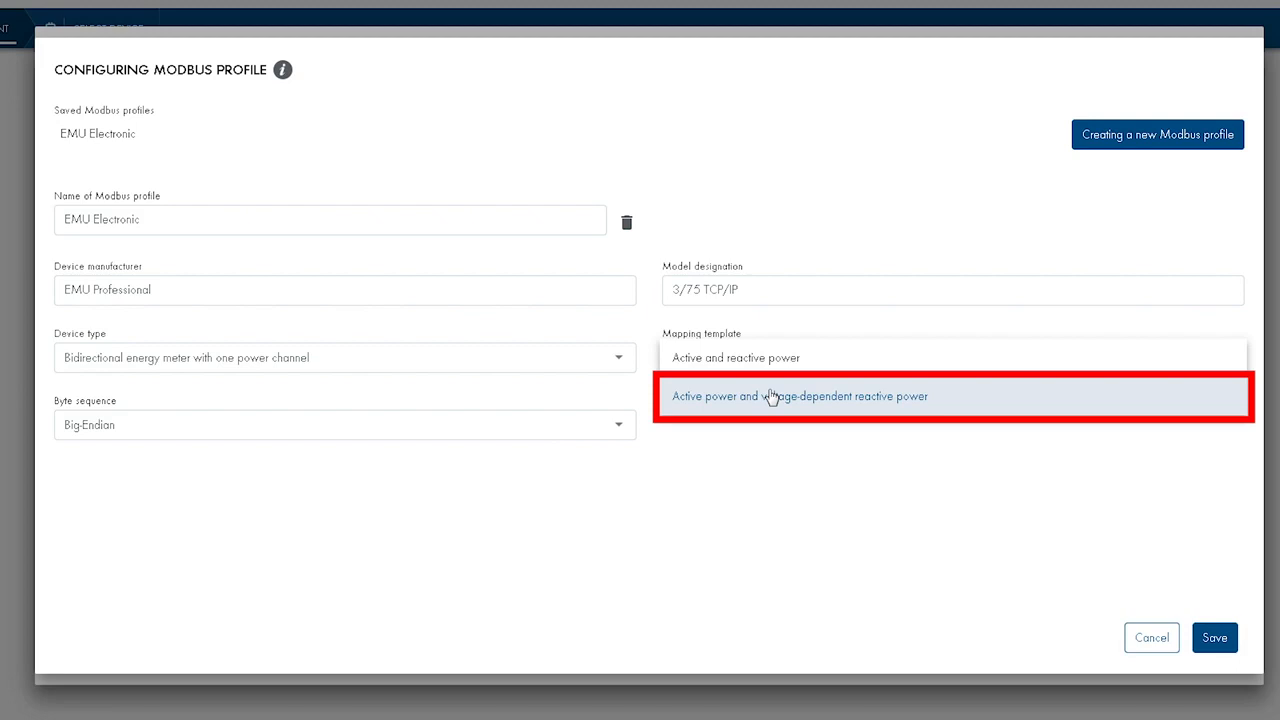
click(772, 397)
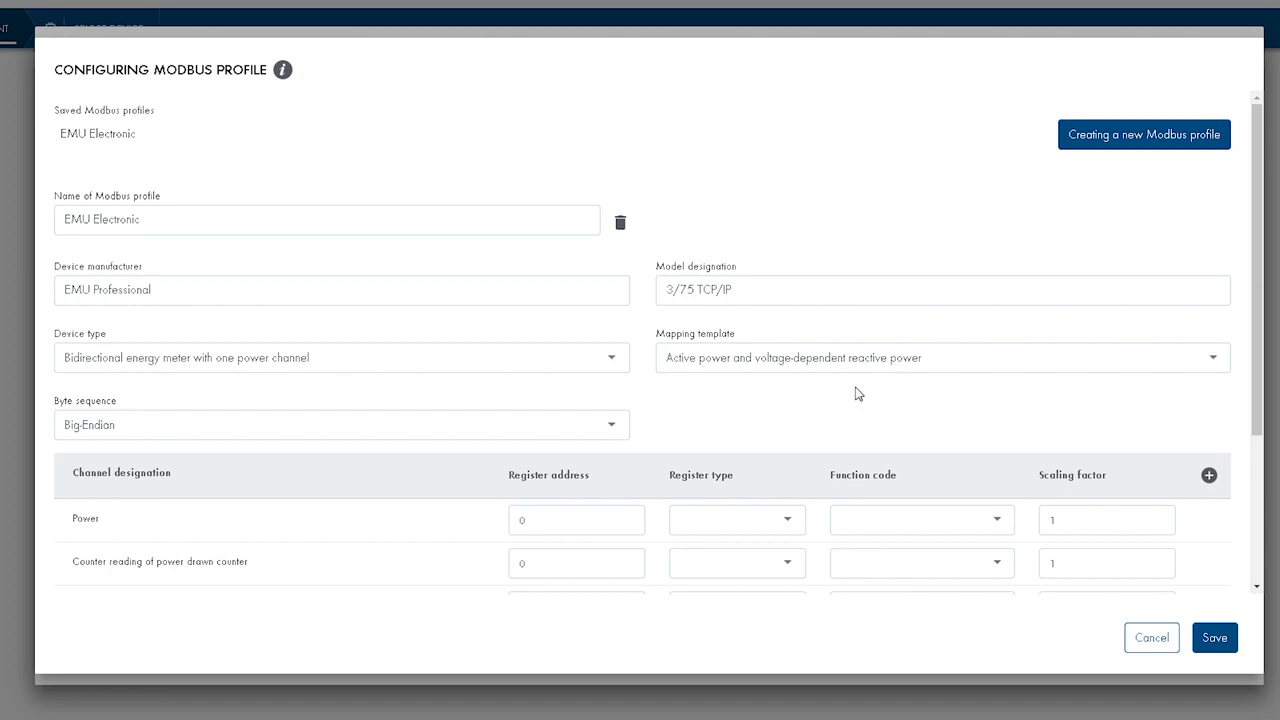
Set the Power channel's register address to 4528 and save the Modbus profile.
drag(1257, 402, 1255, 565)
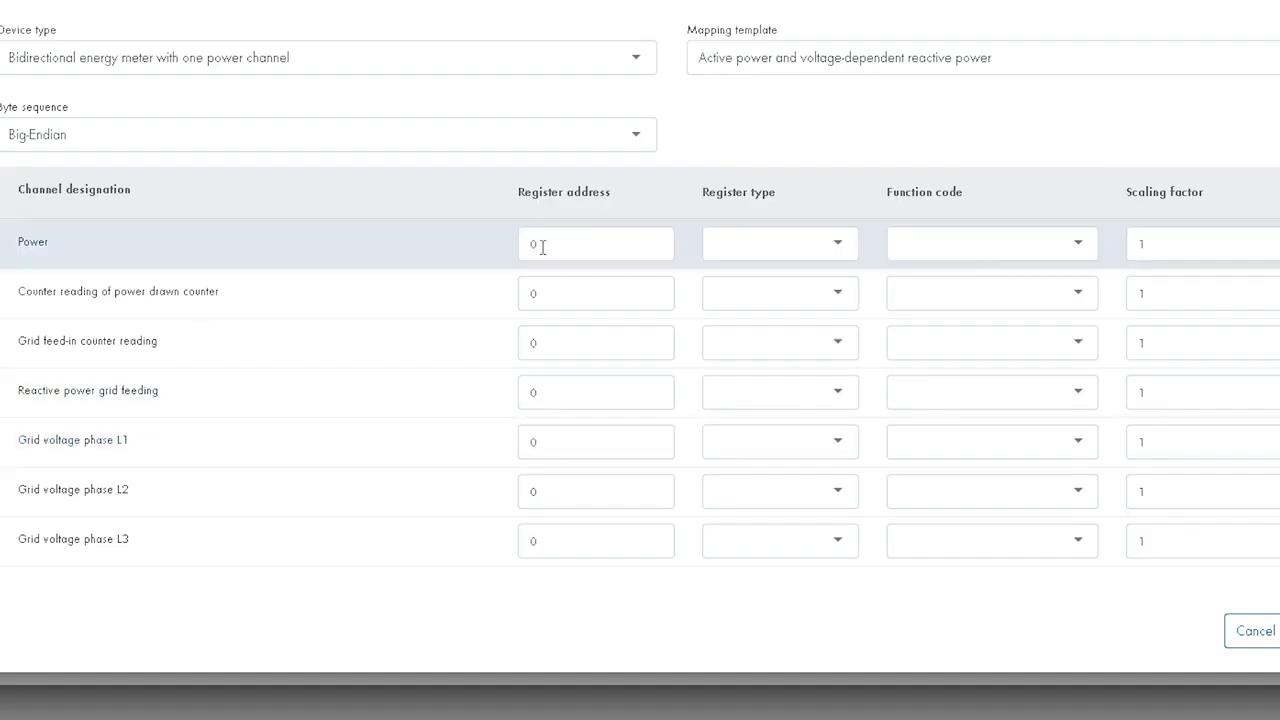
click(553, 245)
text(4528)
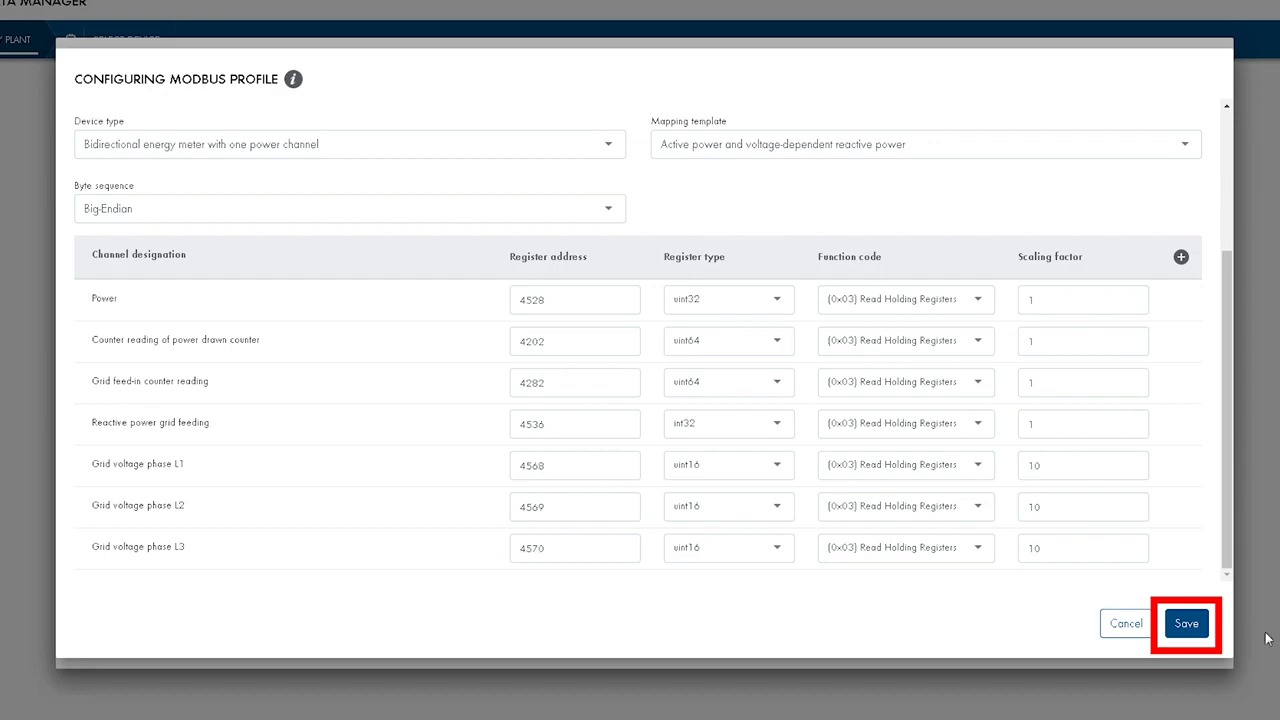
click(1184, 624)
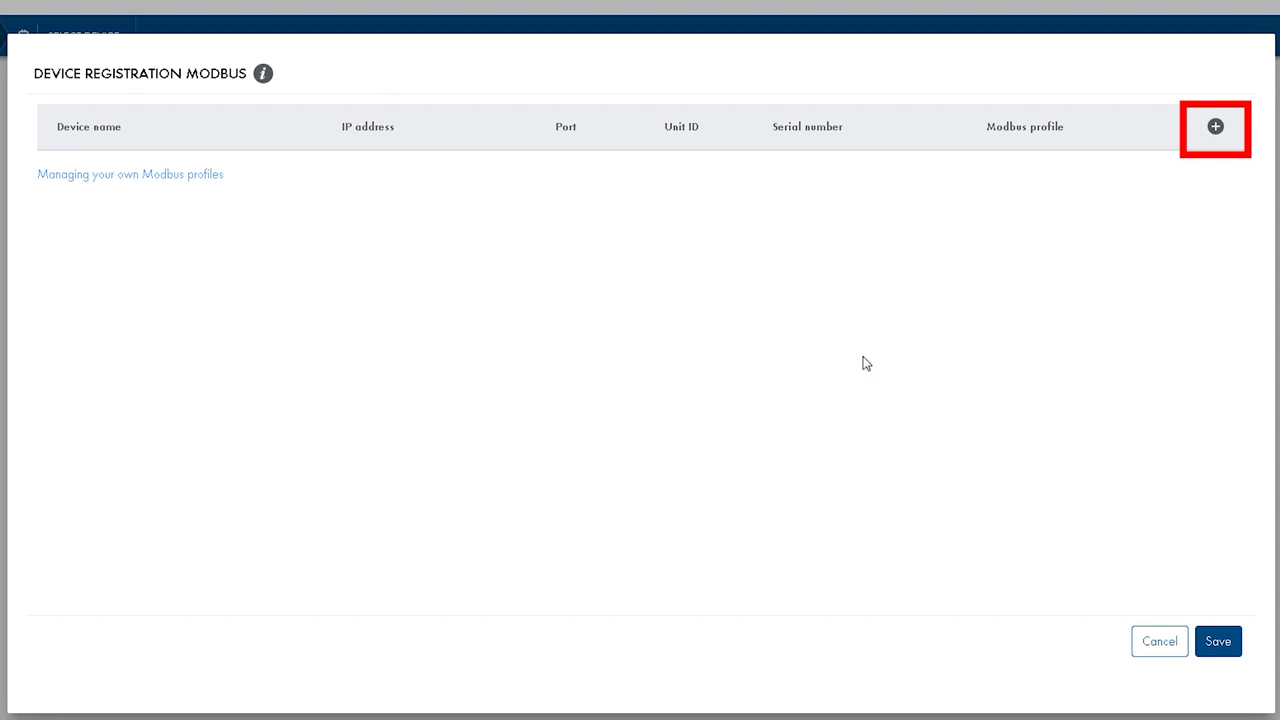
Add a Modbus device entry named EMU Professional with IP address 10.7.8.4.
click(1215, 126)
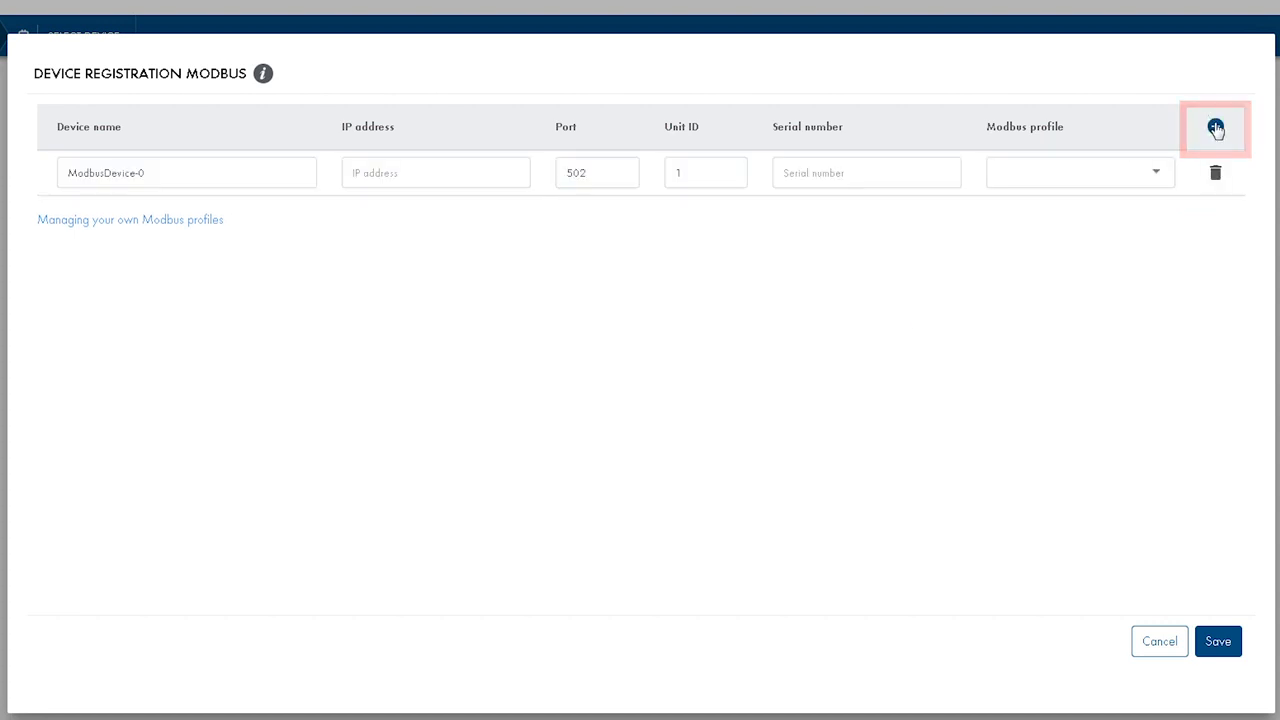
triple_click(185, 172)
text(EMU Professional)
key(Tab)
text(10.7.8.4)
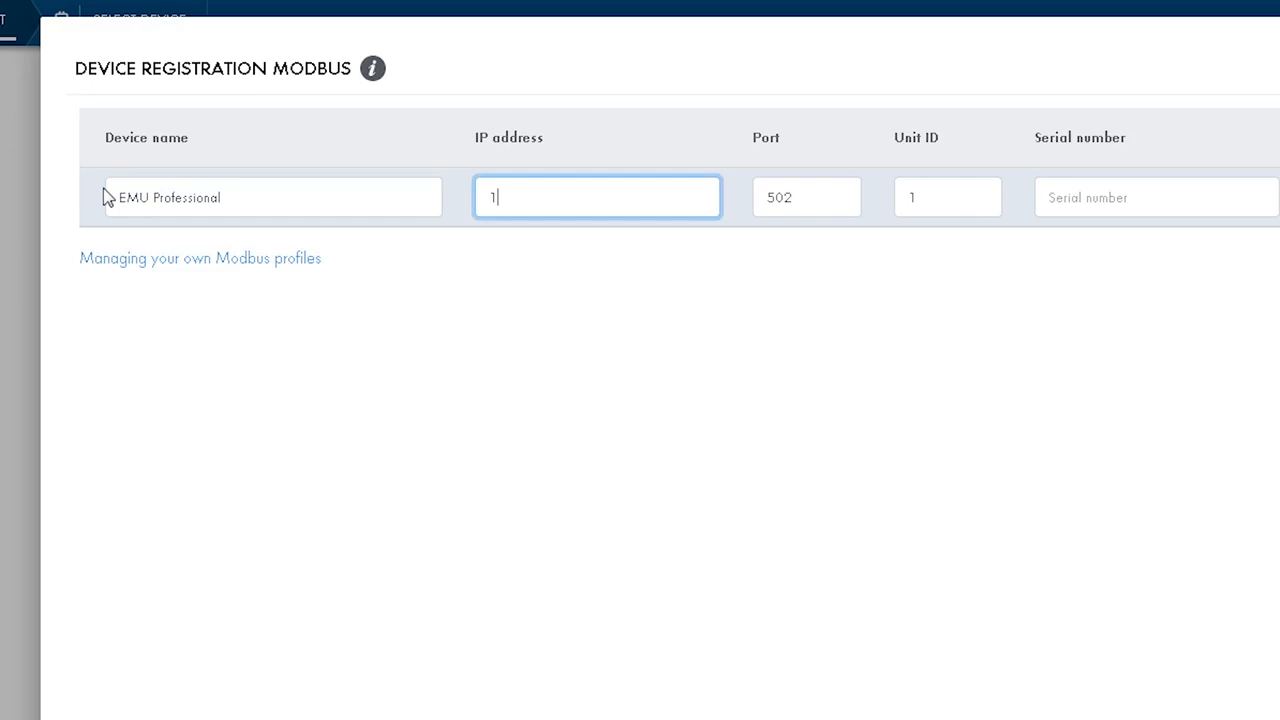
Give the EMU Professional entry serial number 1234567 and the EMU Electronic Modbus profile, and save the device registration.
click(1066, 198)
text(12345)
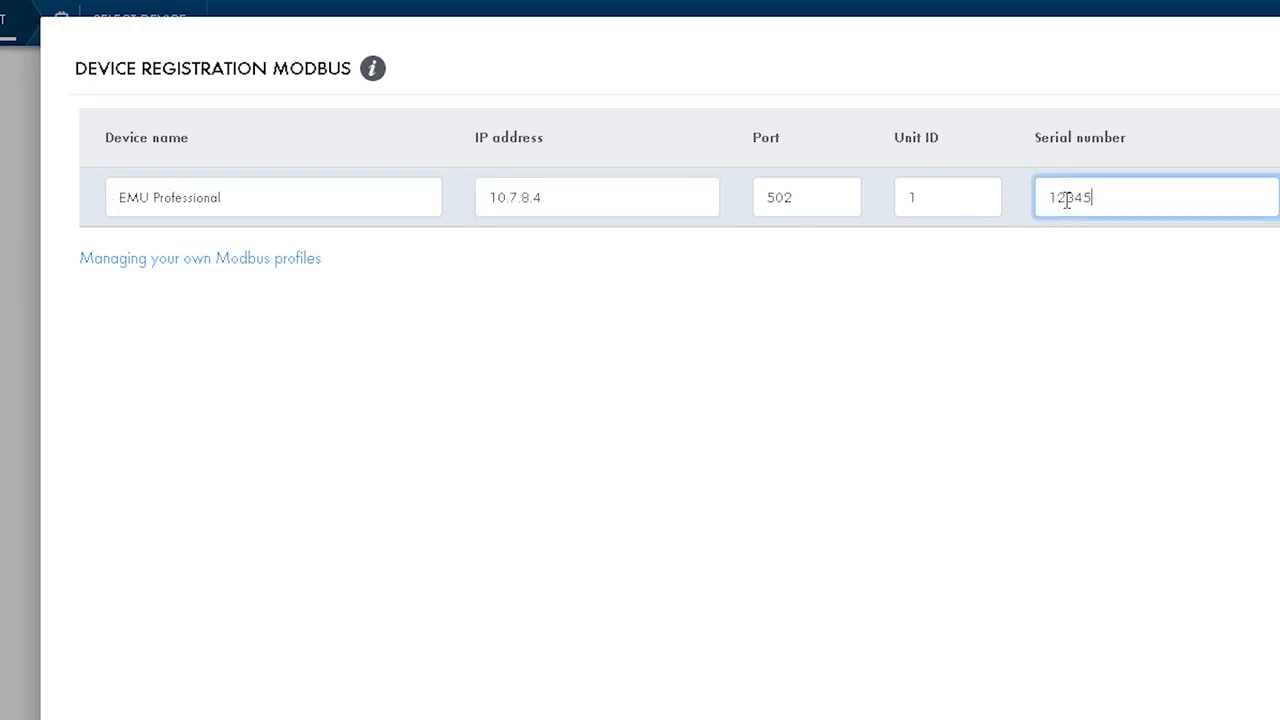
text(67)
click(1100, 200)
click(1100, 198)
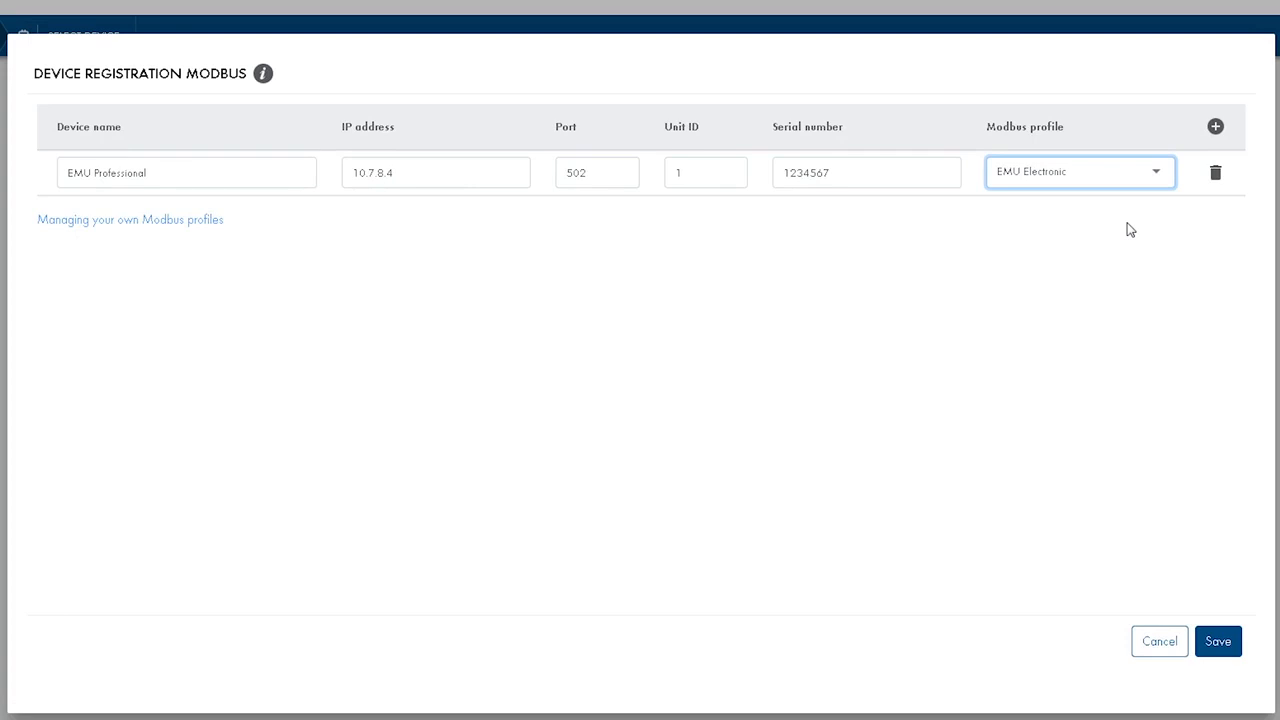
click(1032, 353)
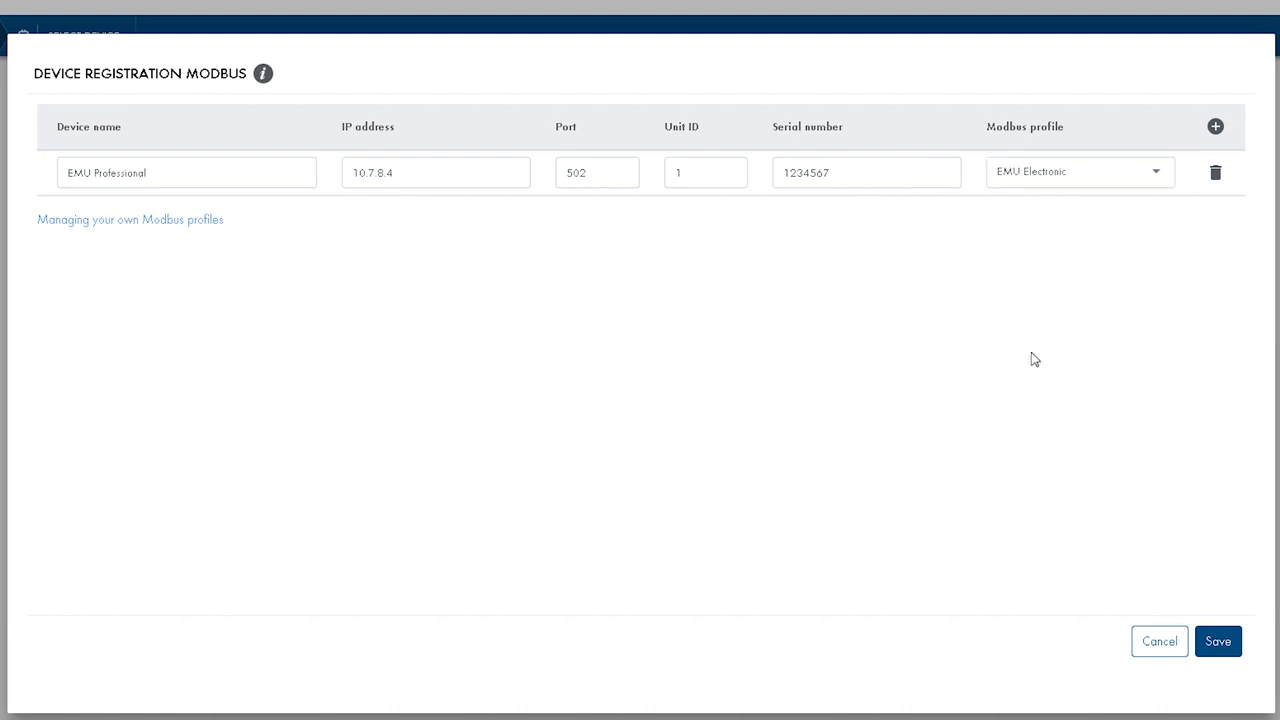
click(1233, 647)
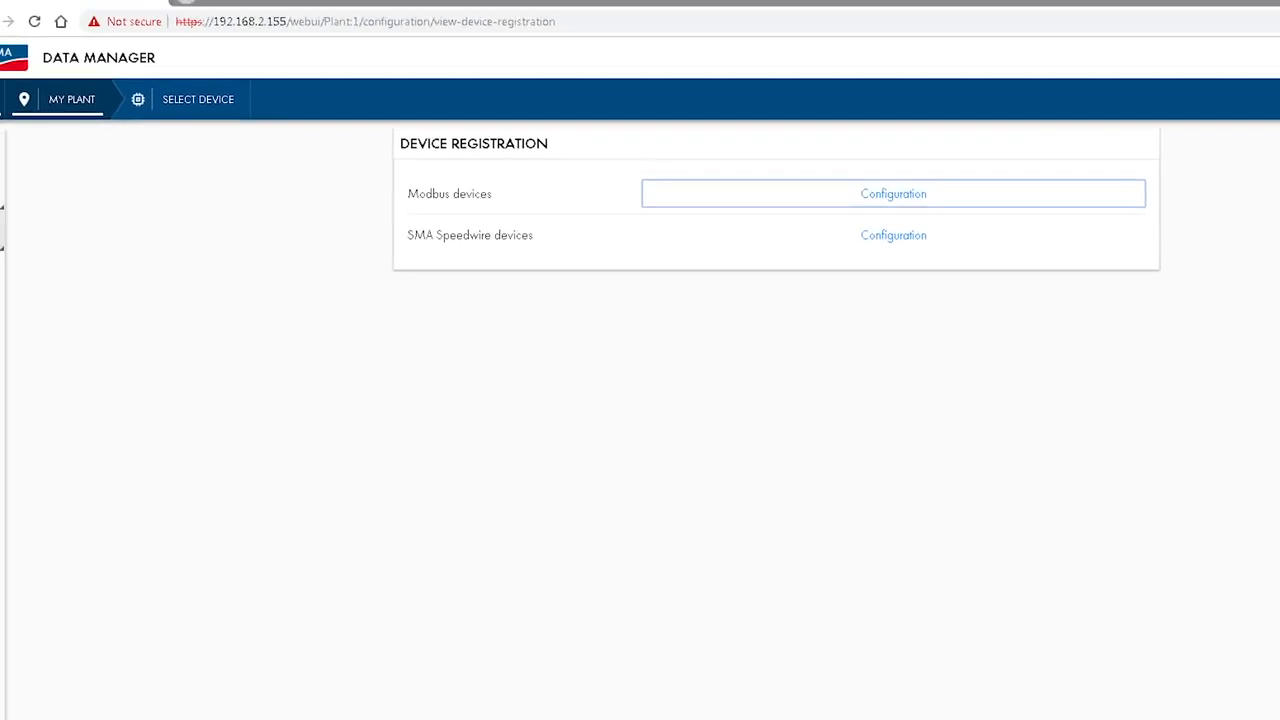
Open the plant's device administration to check the registered devices.
click(20, 252)
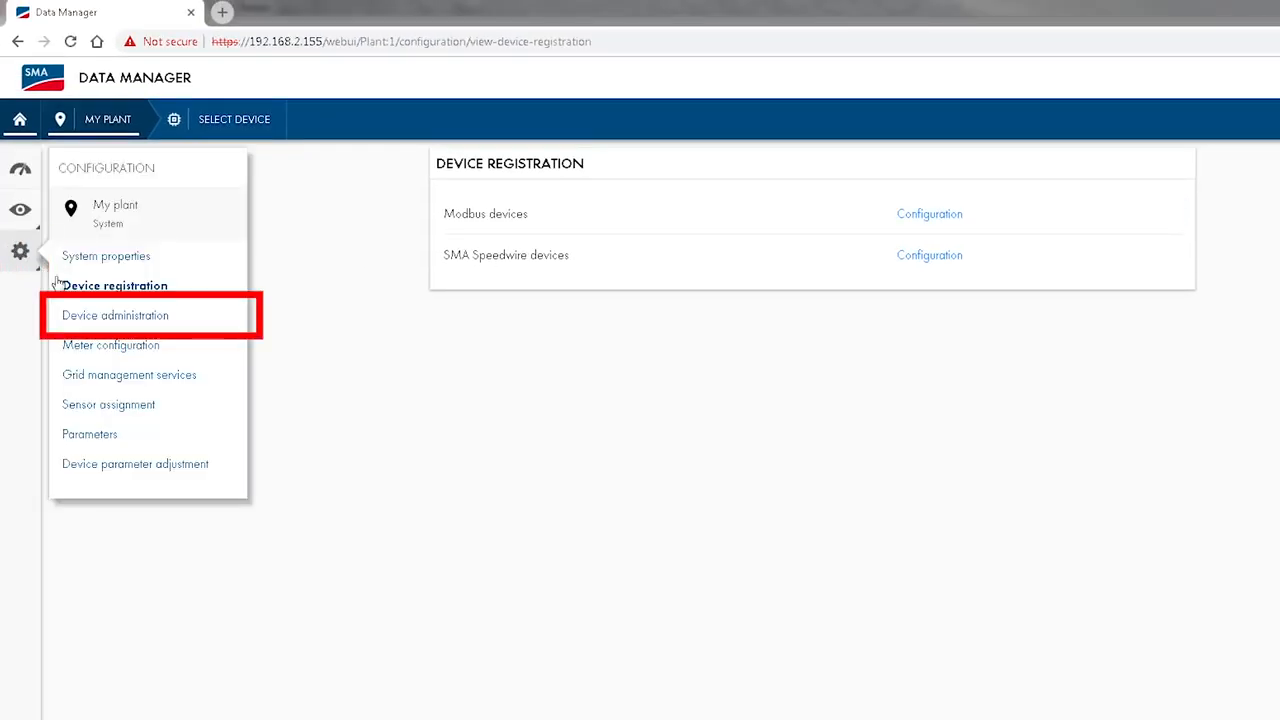
click(88, 325)
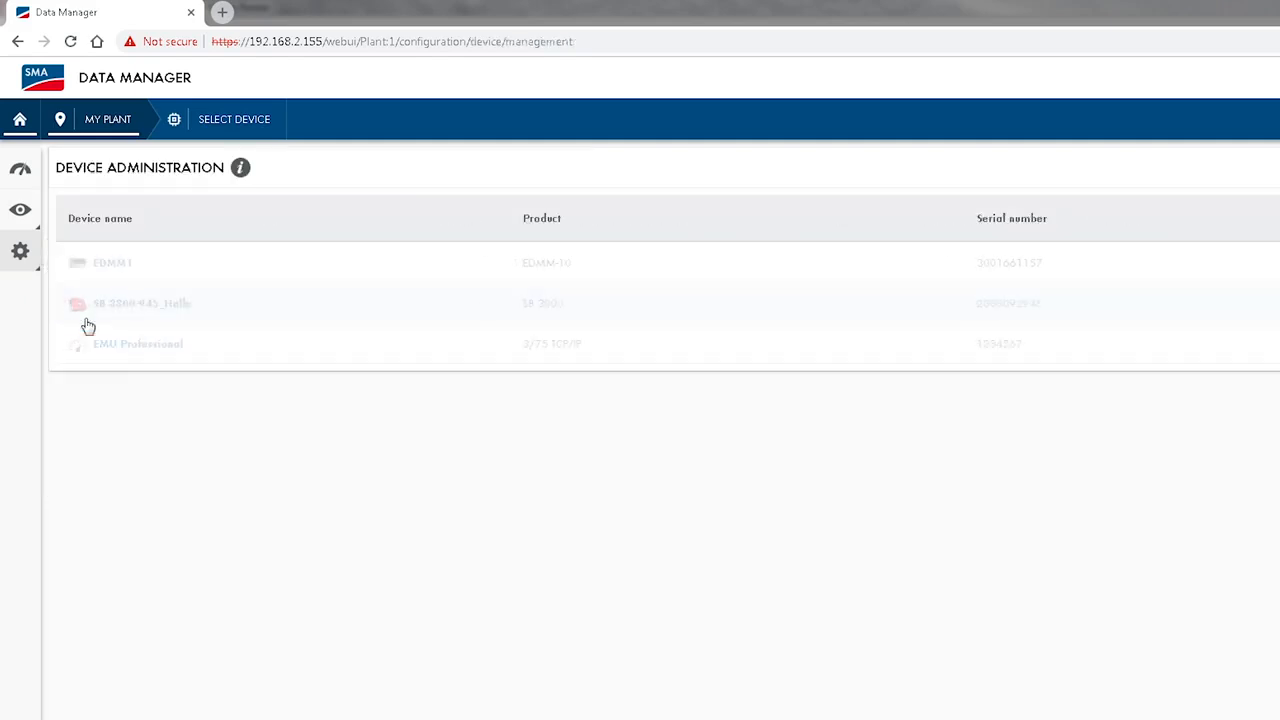